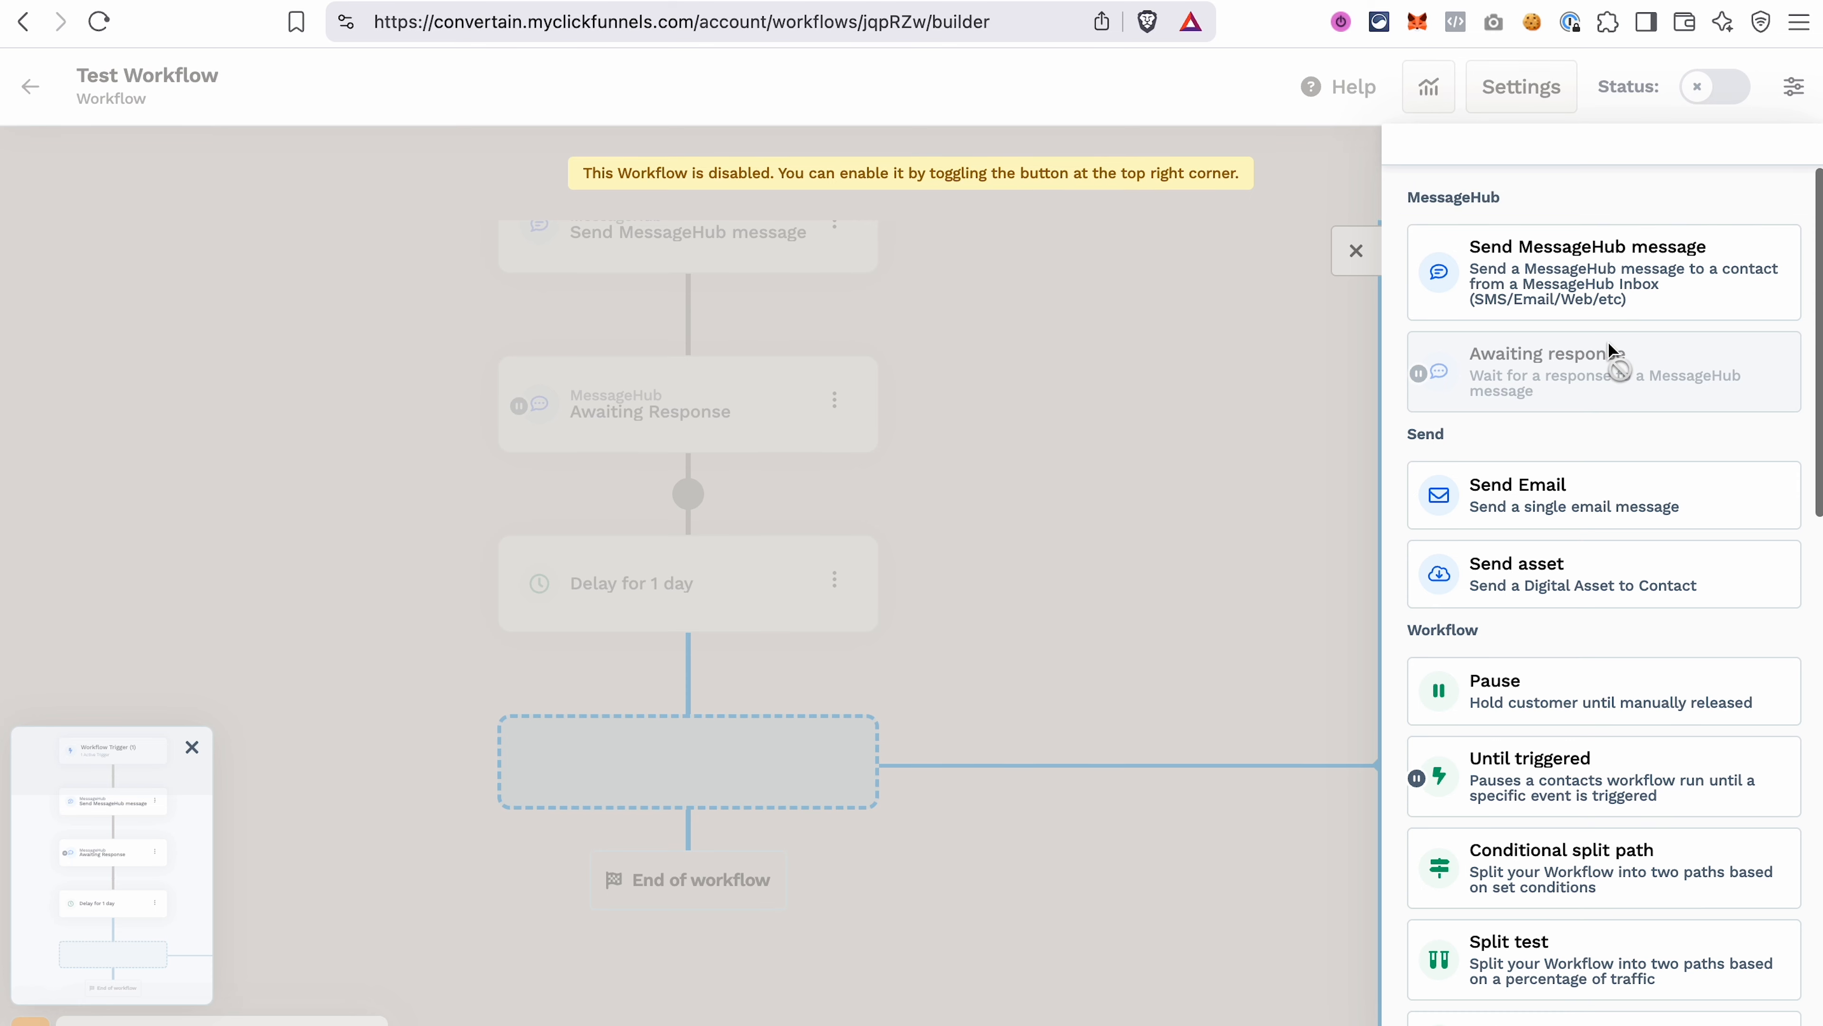
After the 1-day delay, add a MessageHub SMS (TwilioSms) reading "If you’re ready to take the next step, book a quick strategy call here: [link]".
left_click(1614, 277)
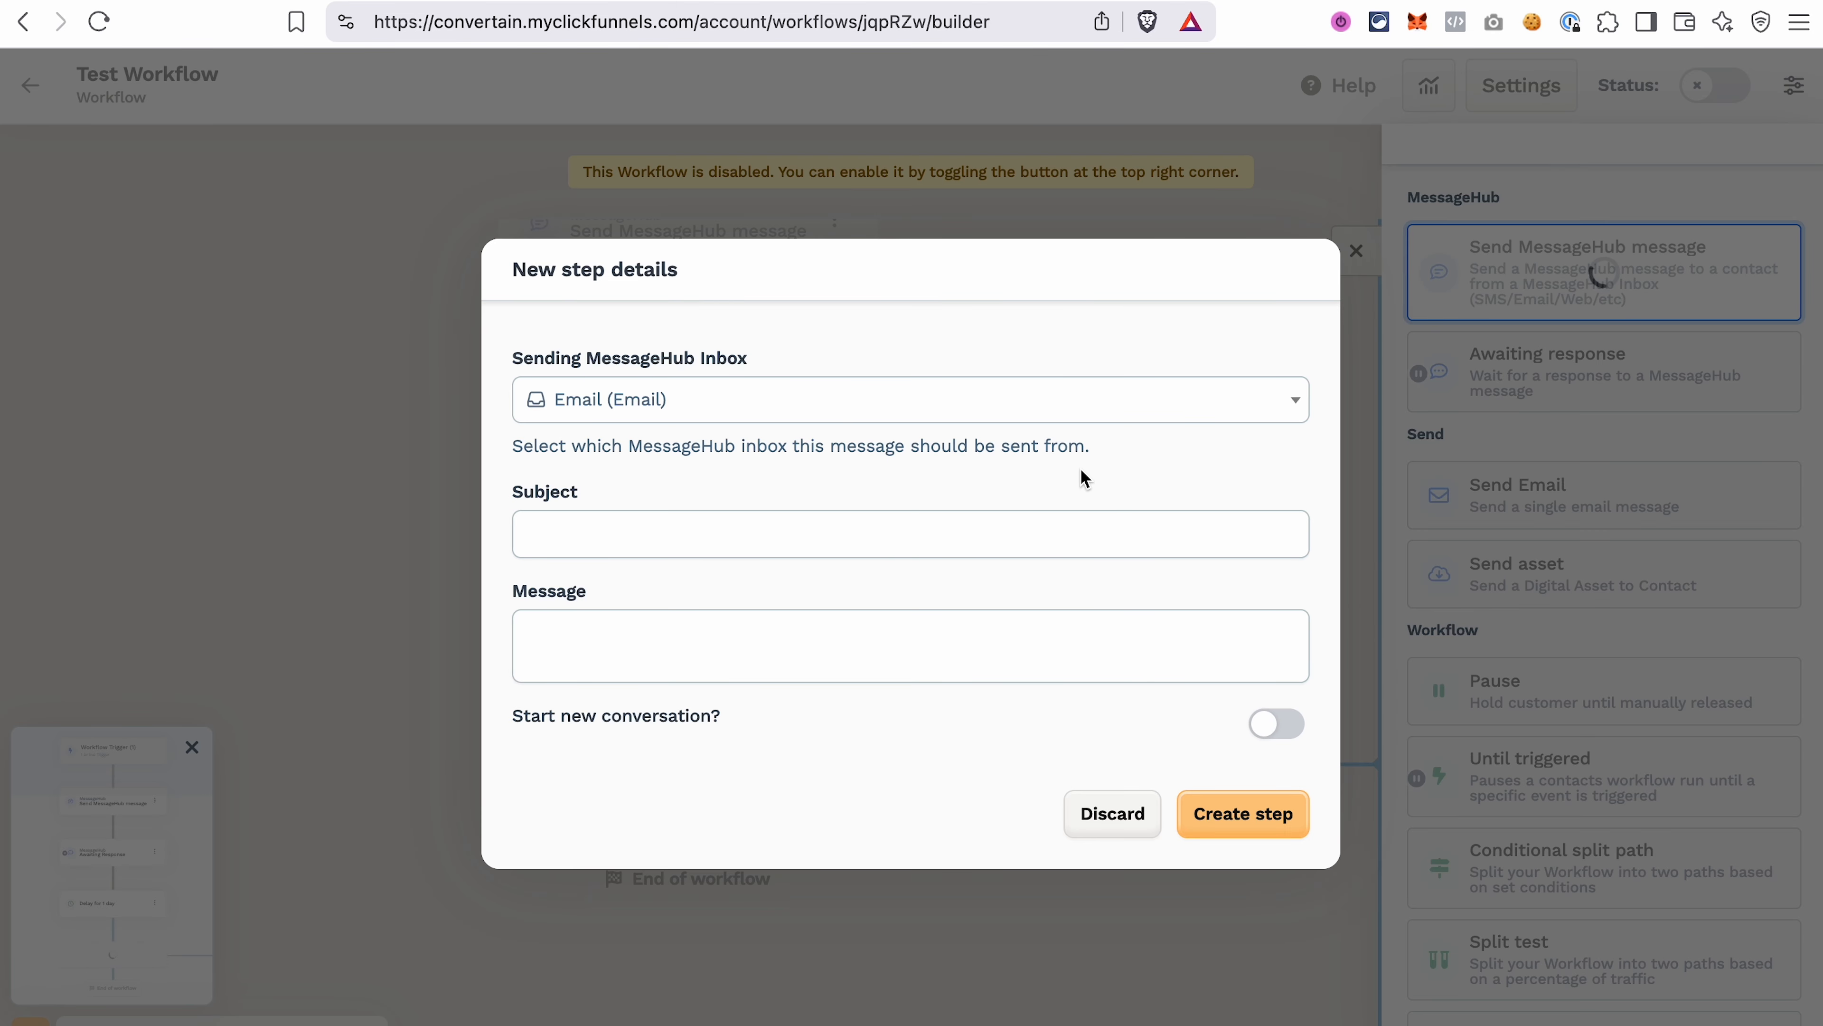
left_click(956, 409)
left_click(883, 575)
left_click(883, 596)
type("If you’re ready to take the next step, book a quick strategy call here: [link]")
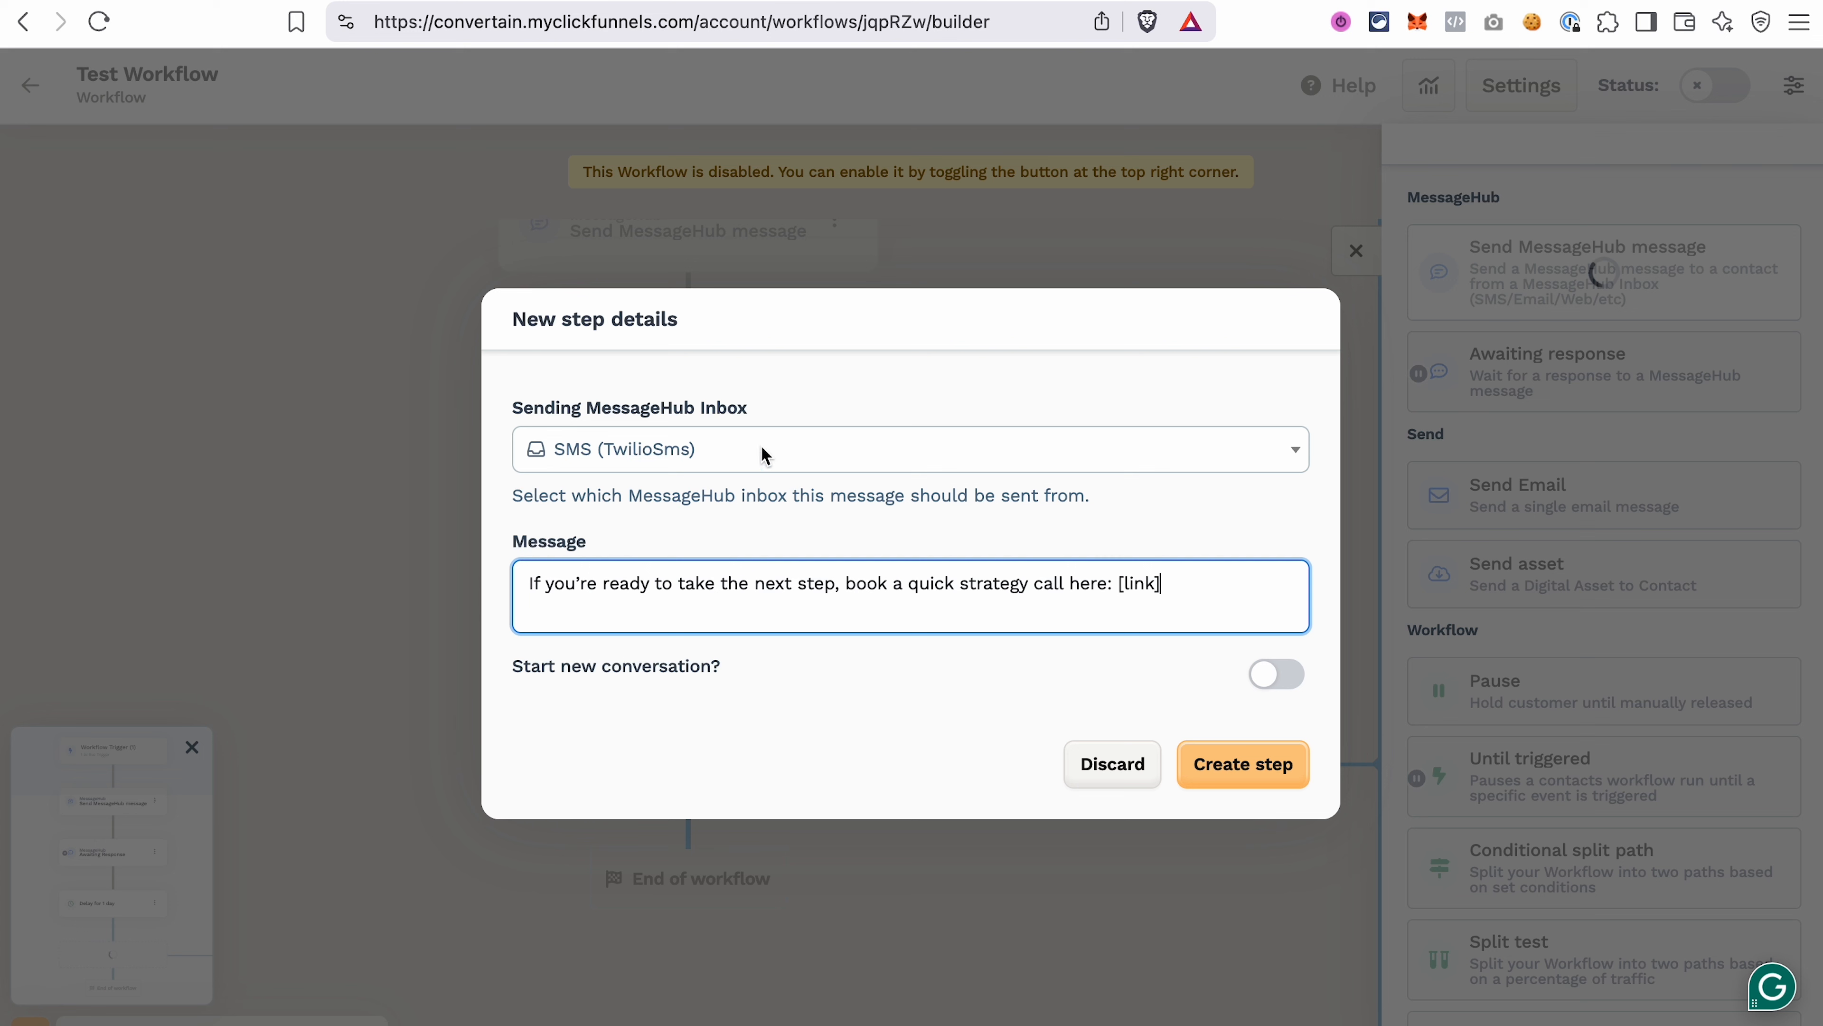
left_click(1247, 774)
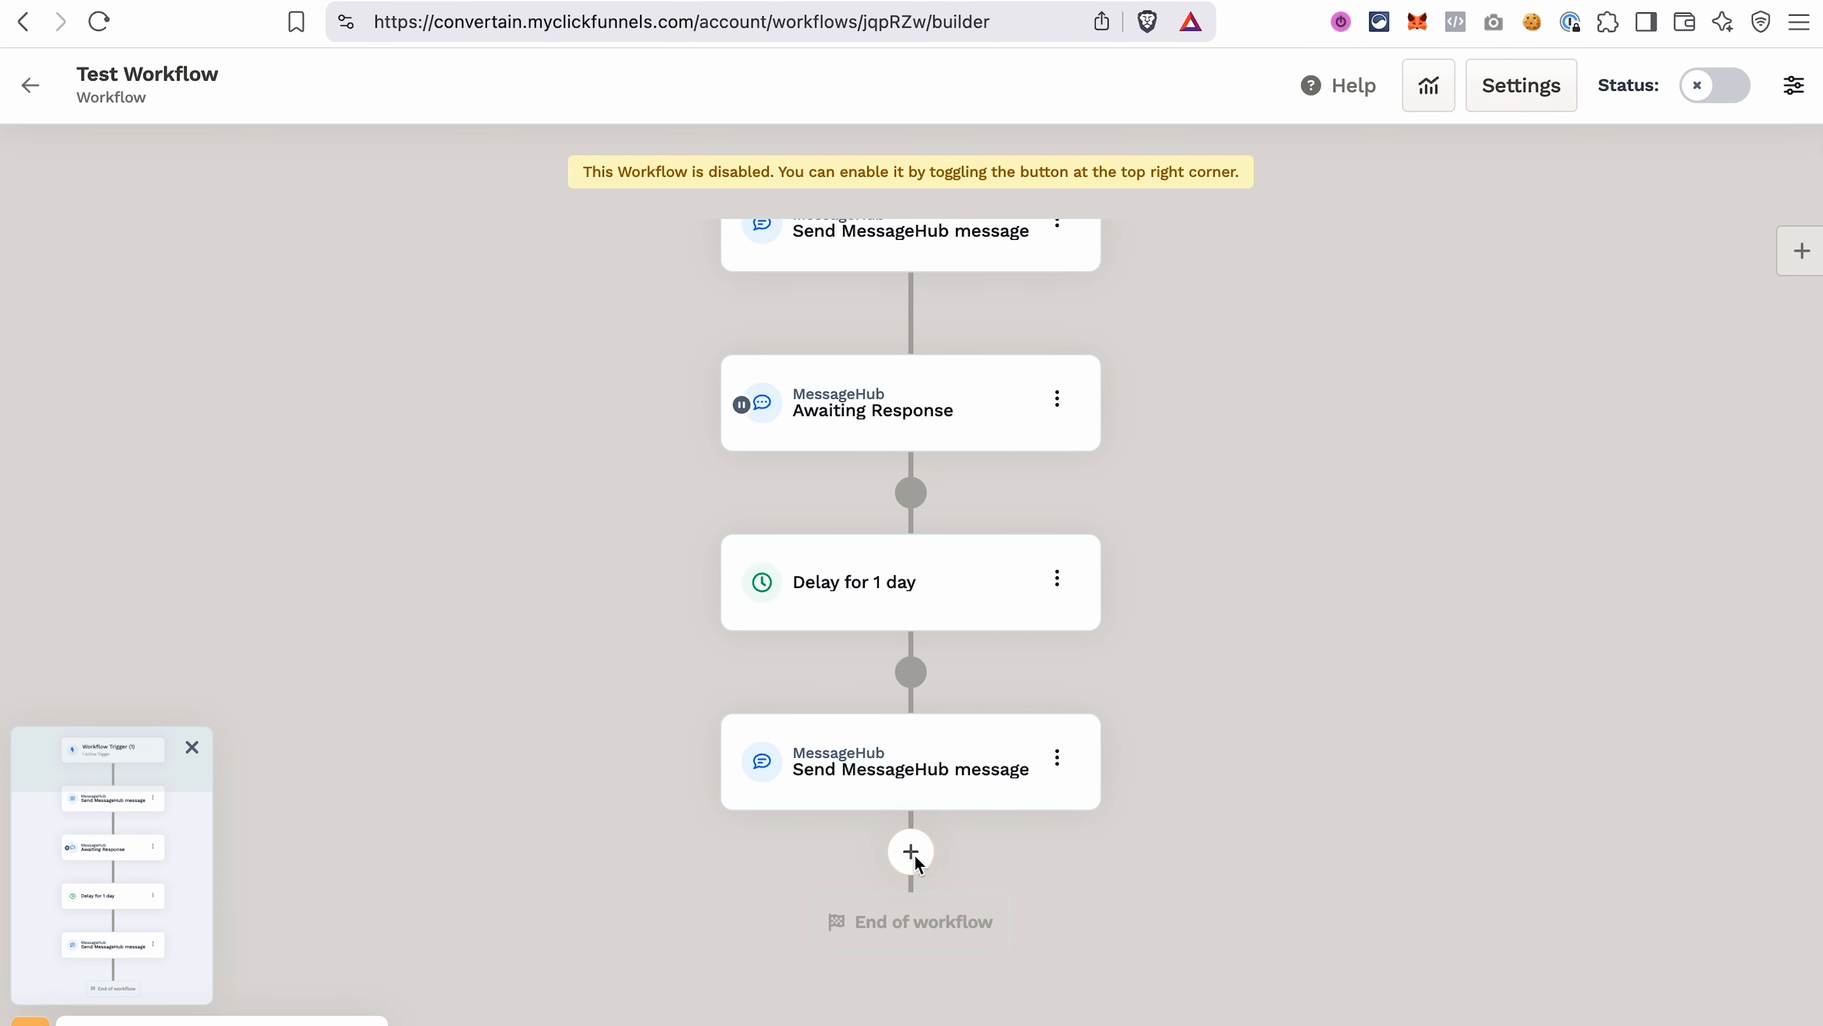
Add a relative delay of 2 days after the strategy call message at the end of the workflow.
left_click(912, 852)
scroll(1479, 722, "down", 5)
left_click(1486, 705)
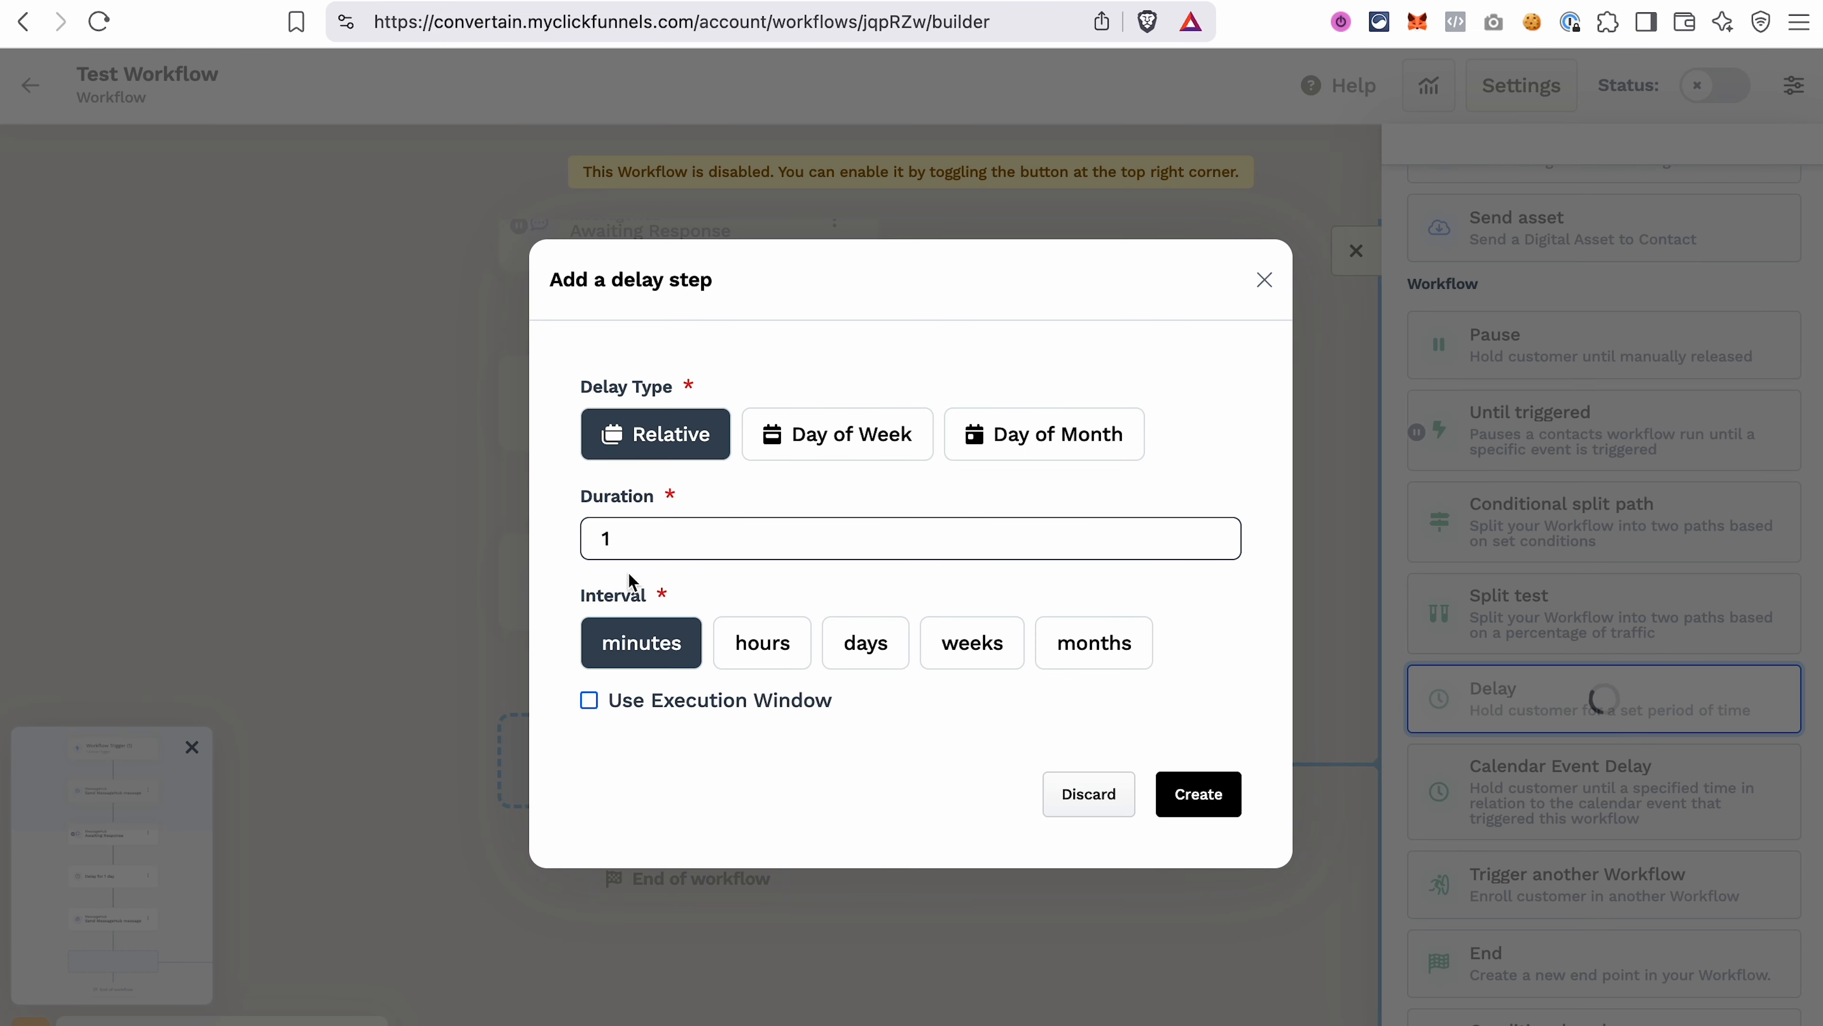
left_click_drag(621, 540, 597, 540)
key("BackSpace")
type("2")
left_click(855, 644)
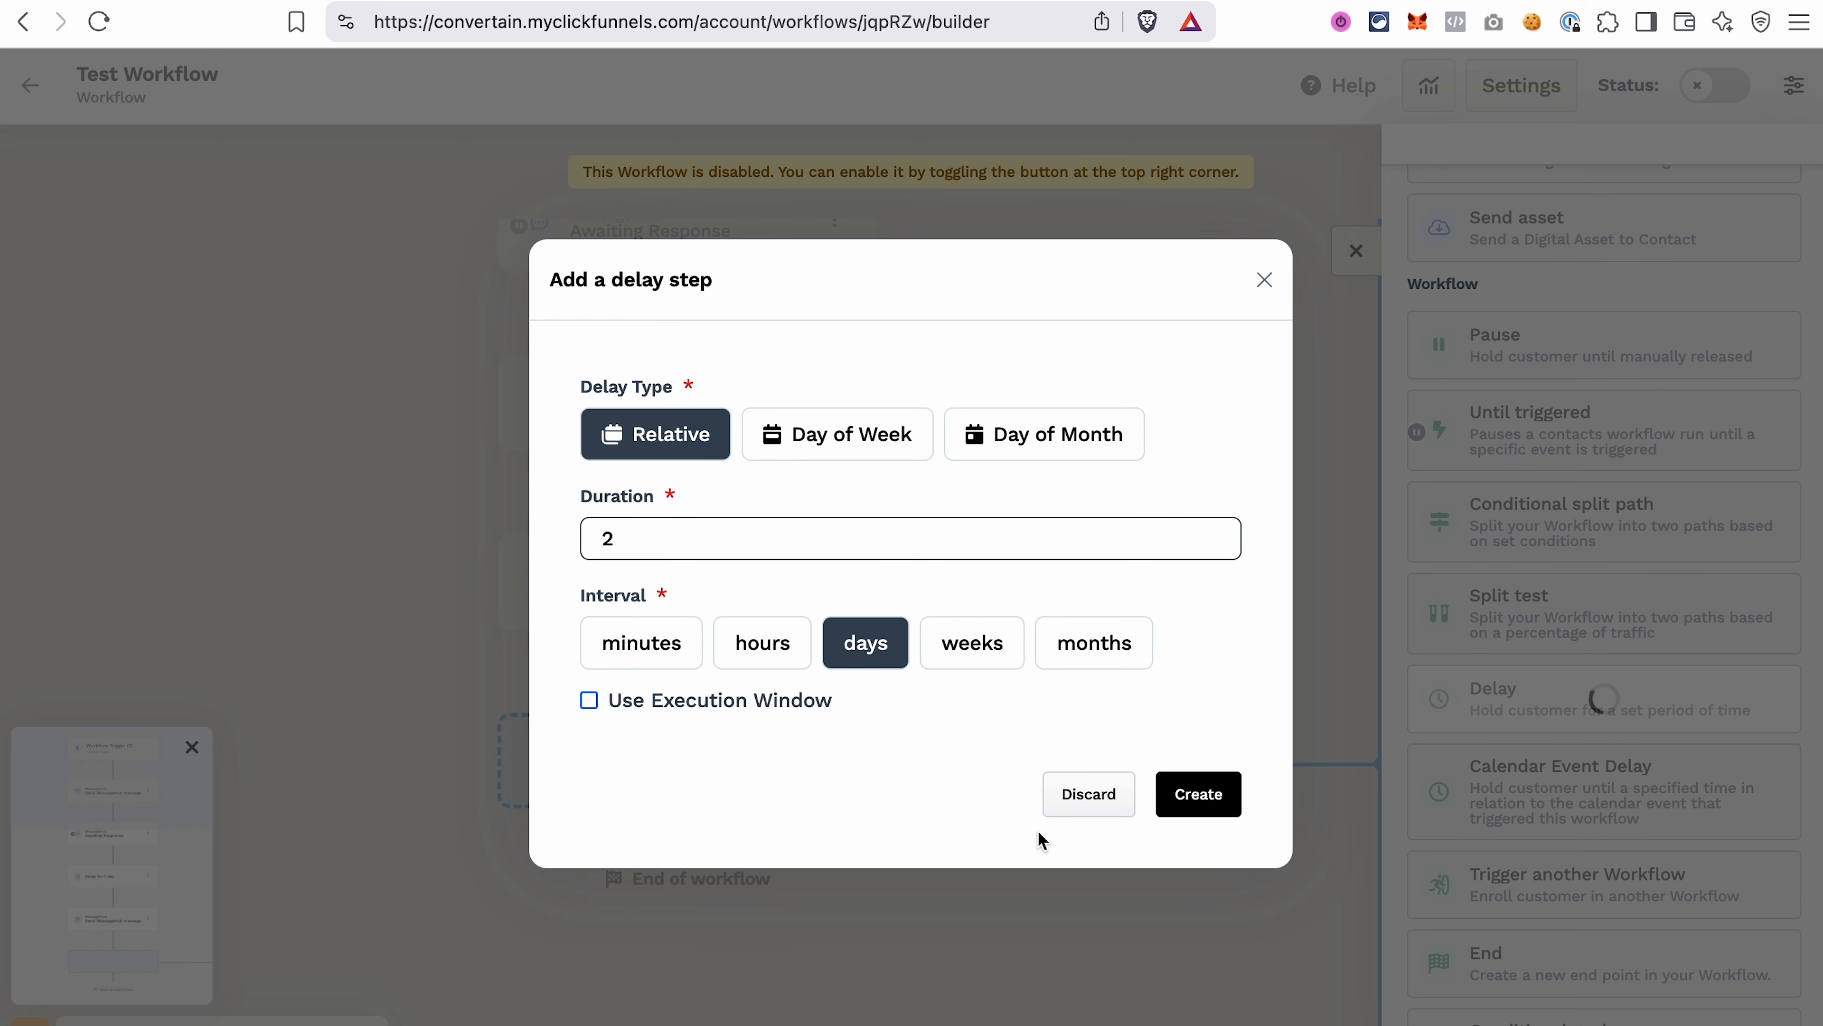
left_click(1212, 806)
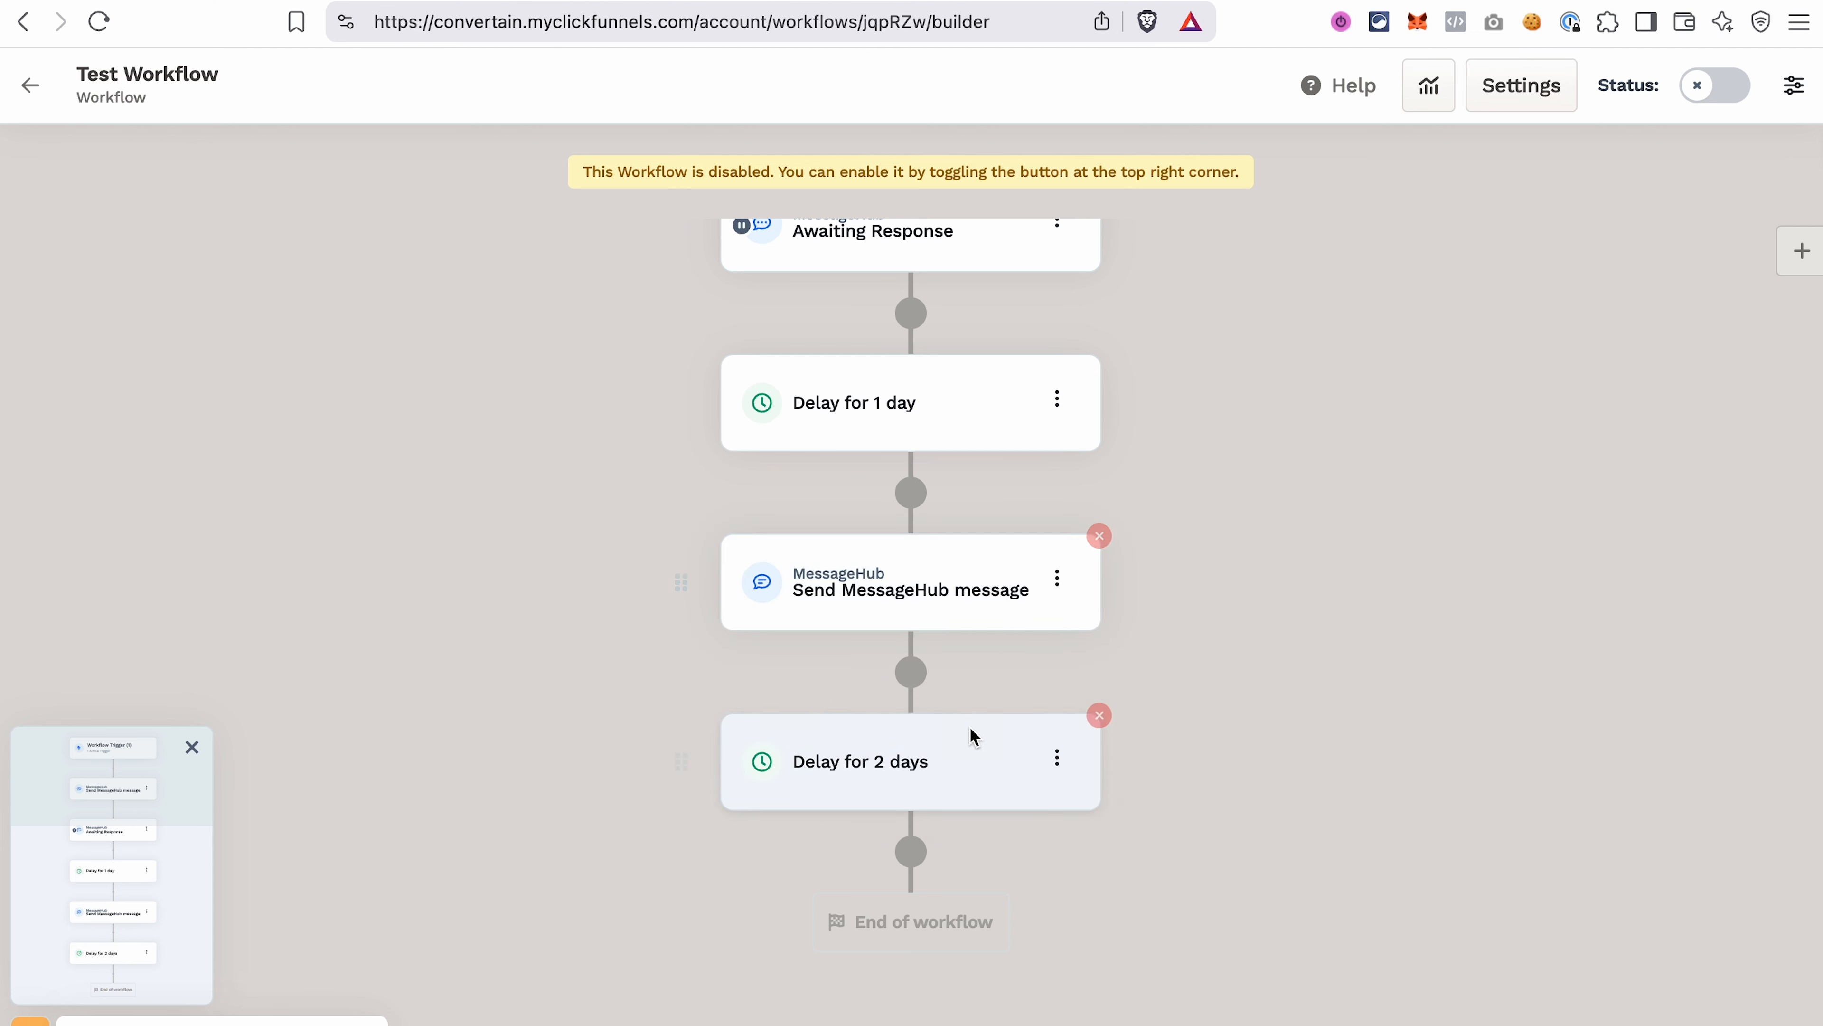
Consult the planned workflow diagram and add a conditional split path after the 2-day delay.
scroll(970, 727, "down", 1)
key("ctrl+Right")
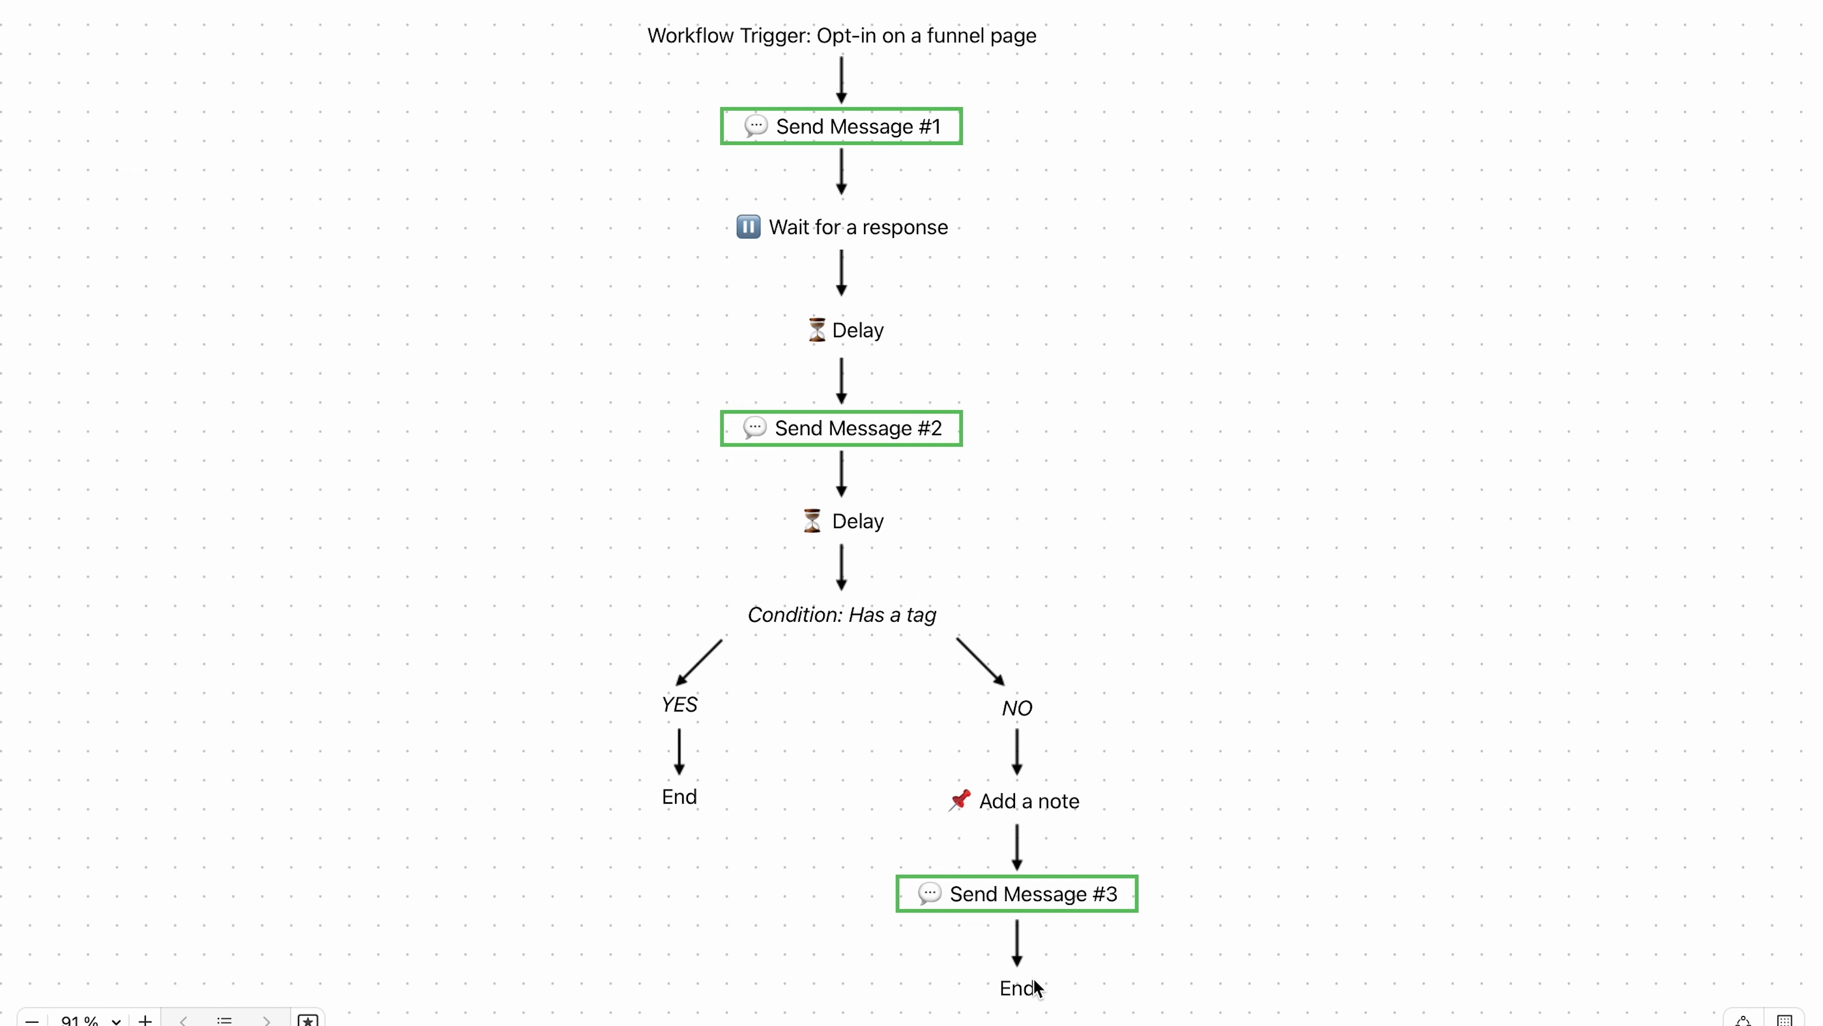
key("ctrl+Left")
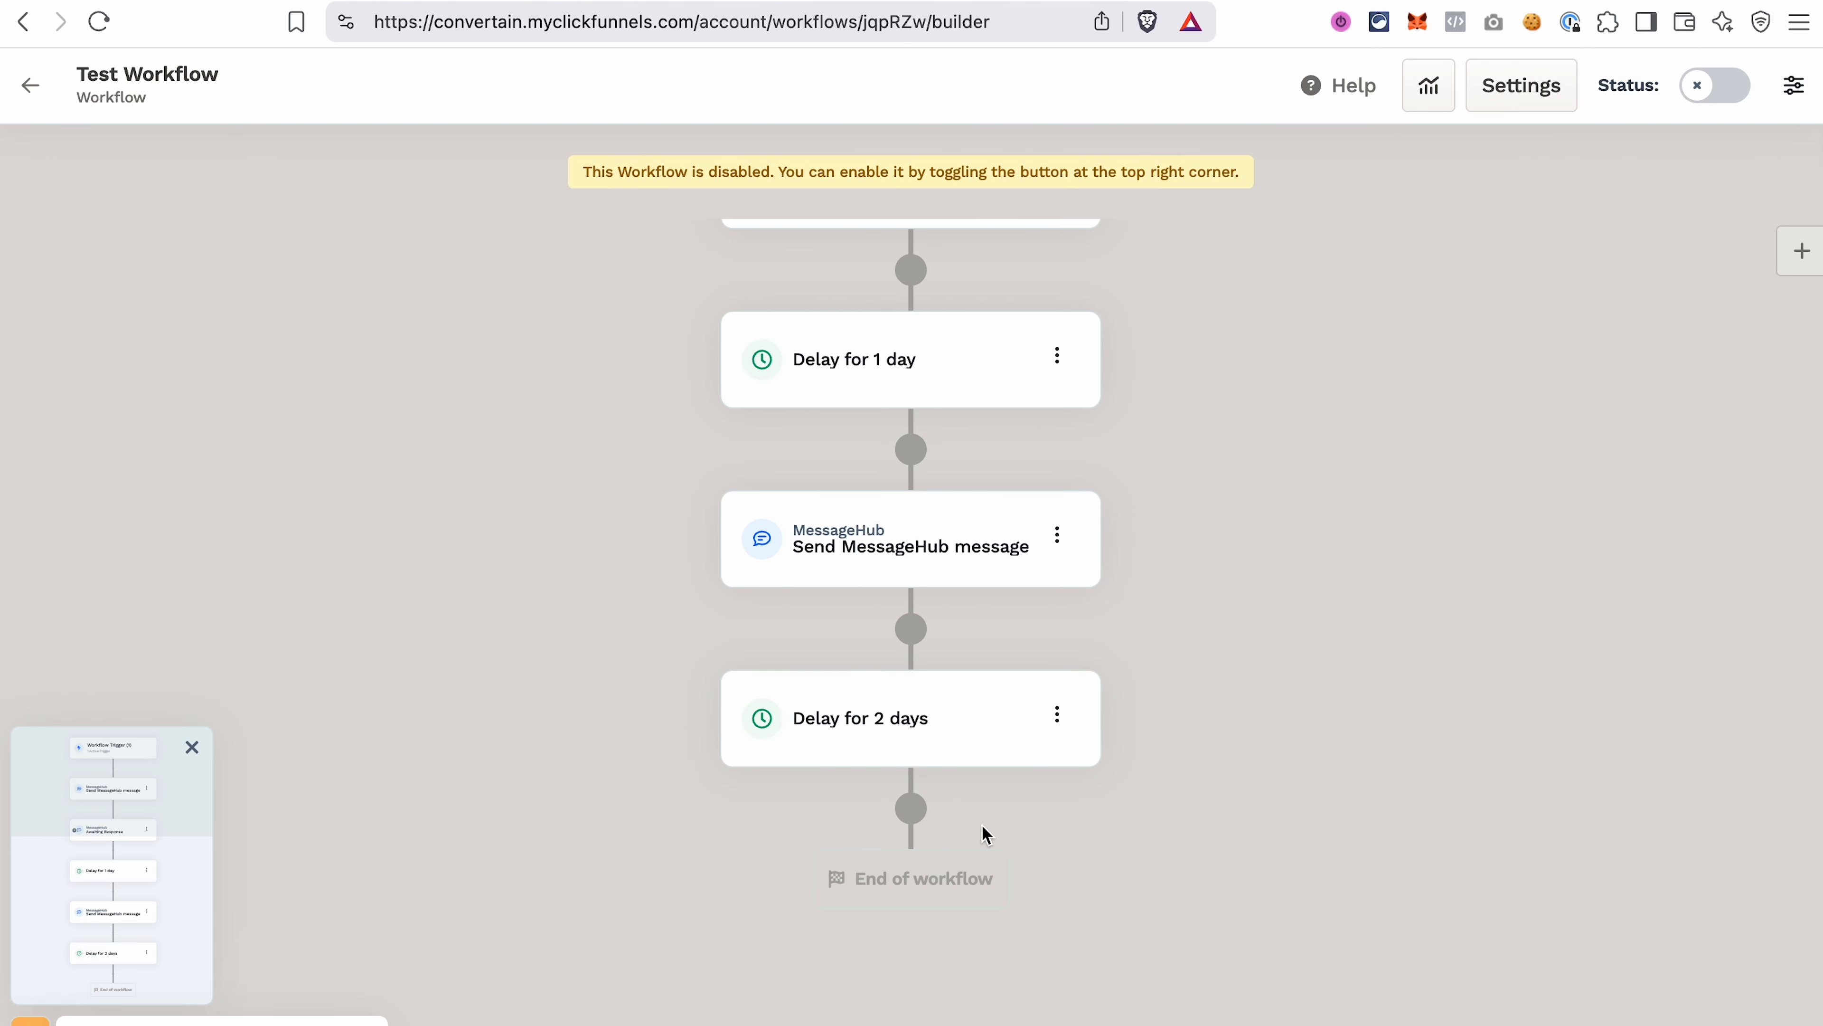
left_click(898, 808)
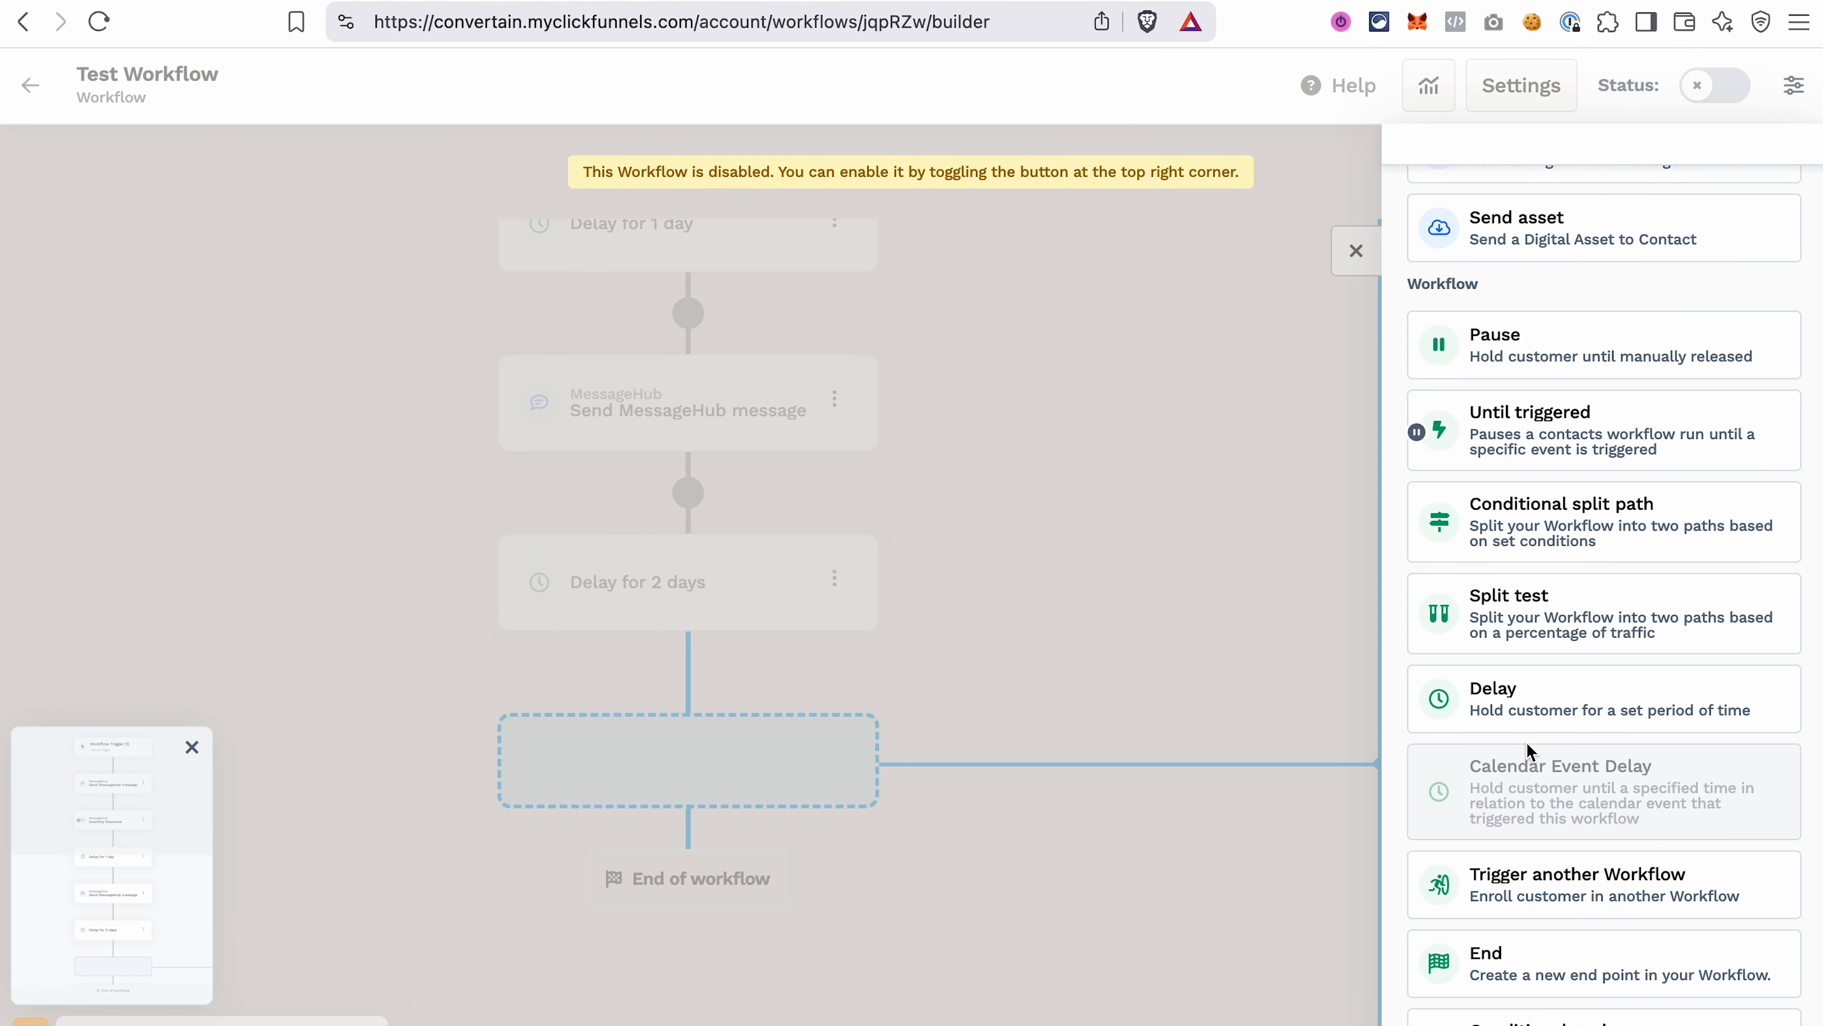
left_click(1574, 530)
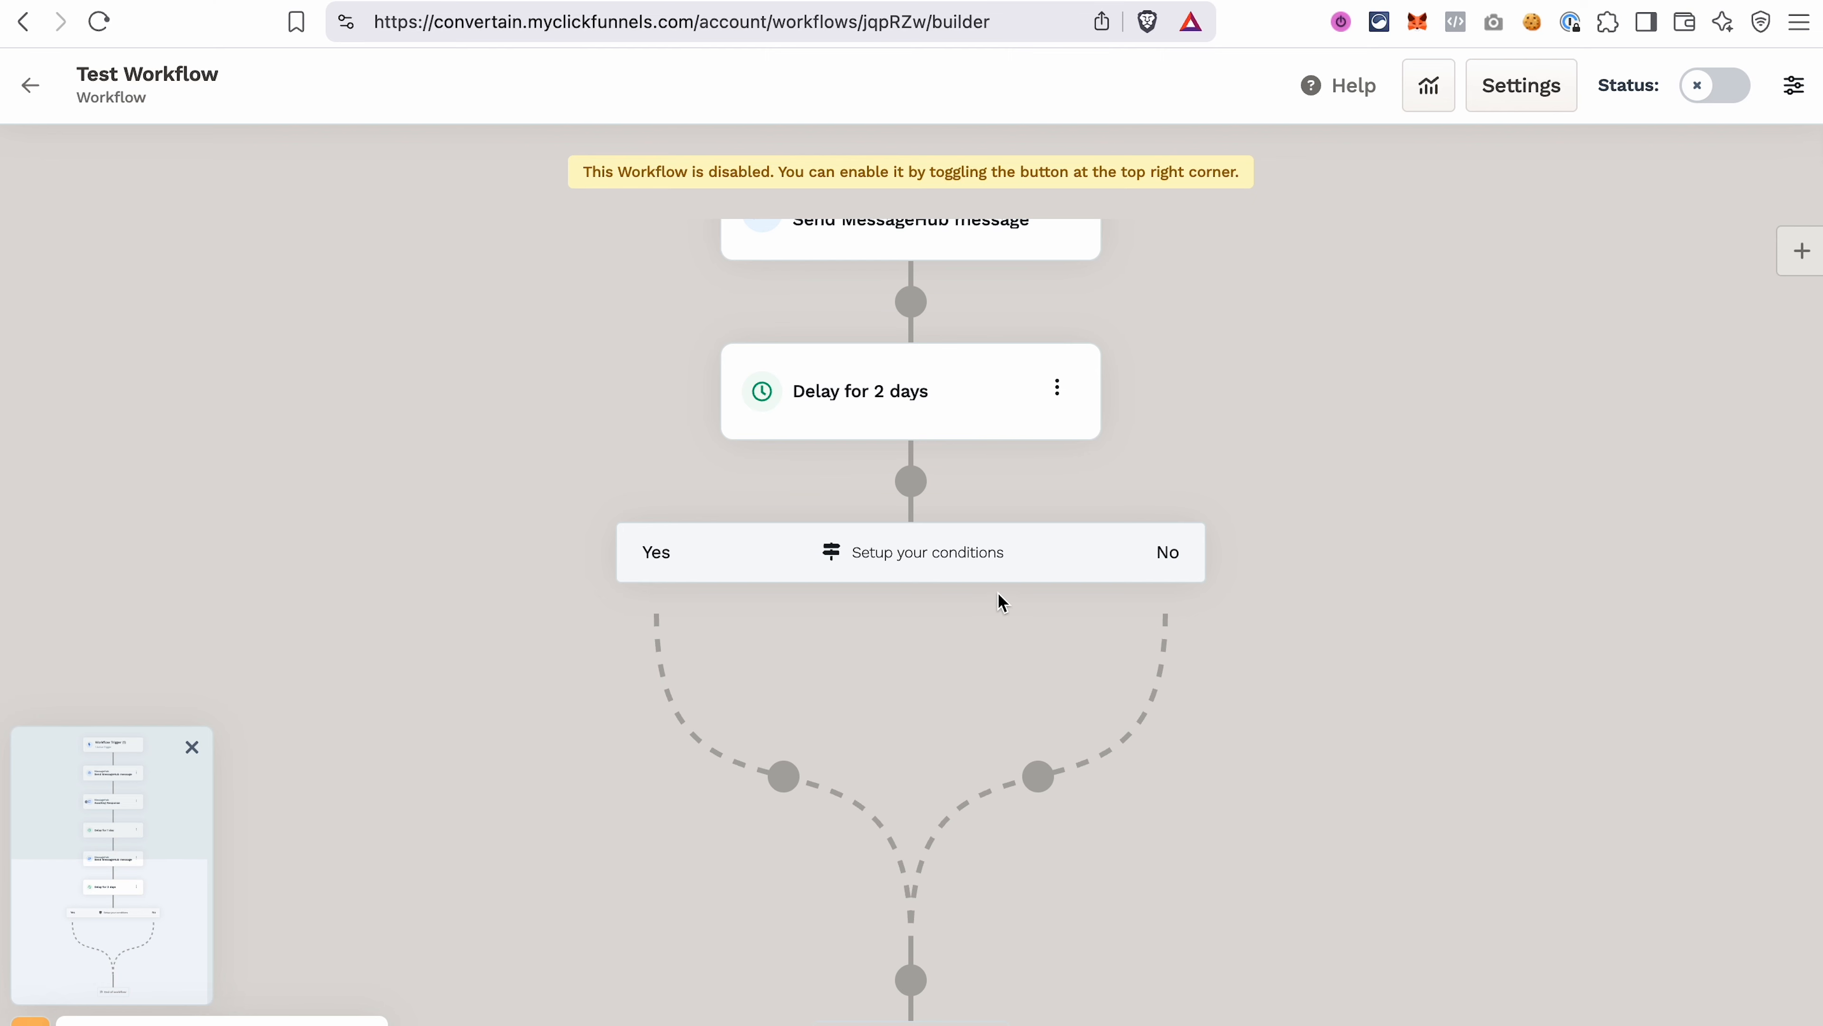
Set the conditional split's filter to Contact Tags is My New Tag, browse the other filter attributes, and save the condition.
left_click(961, 557)
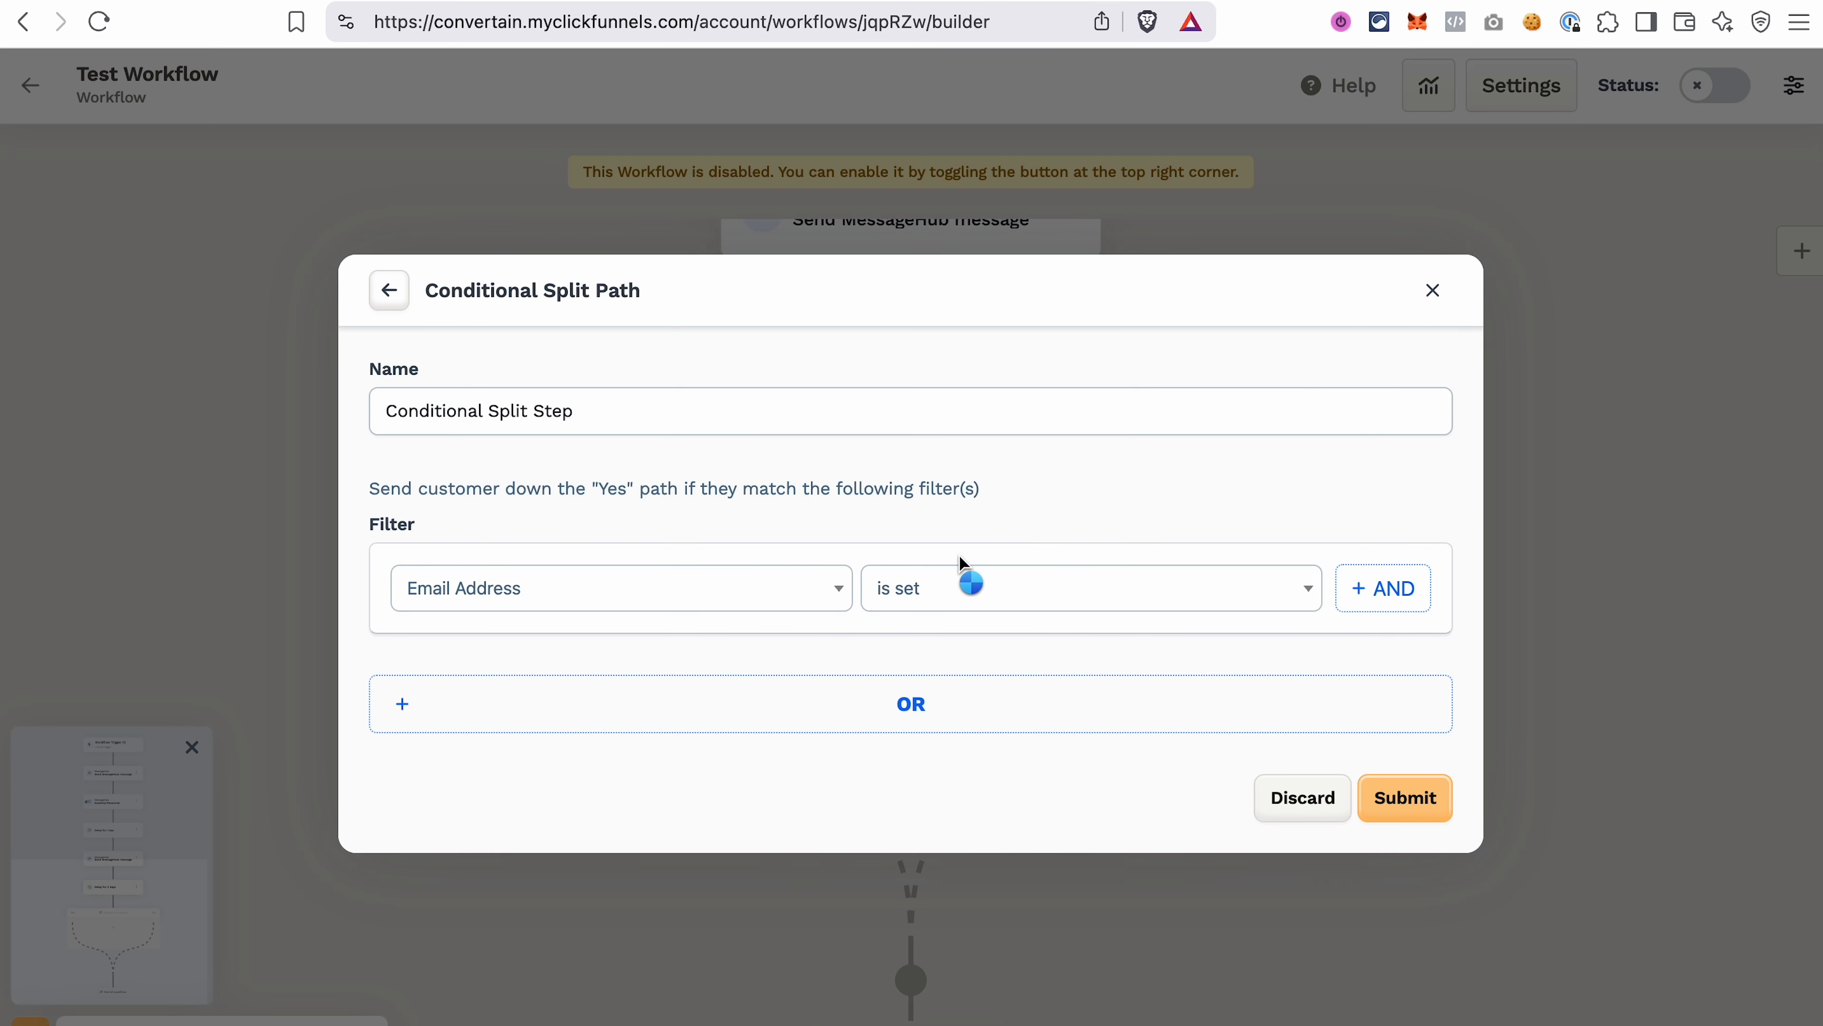
left_click(796, 596)
type("tag")
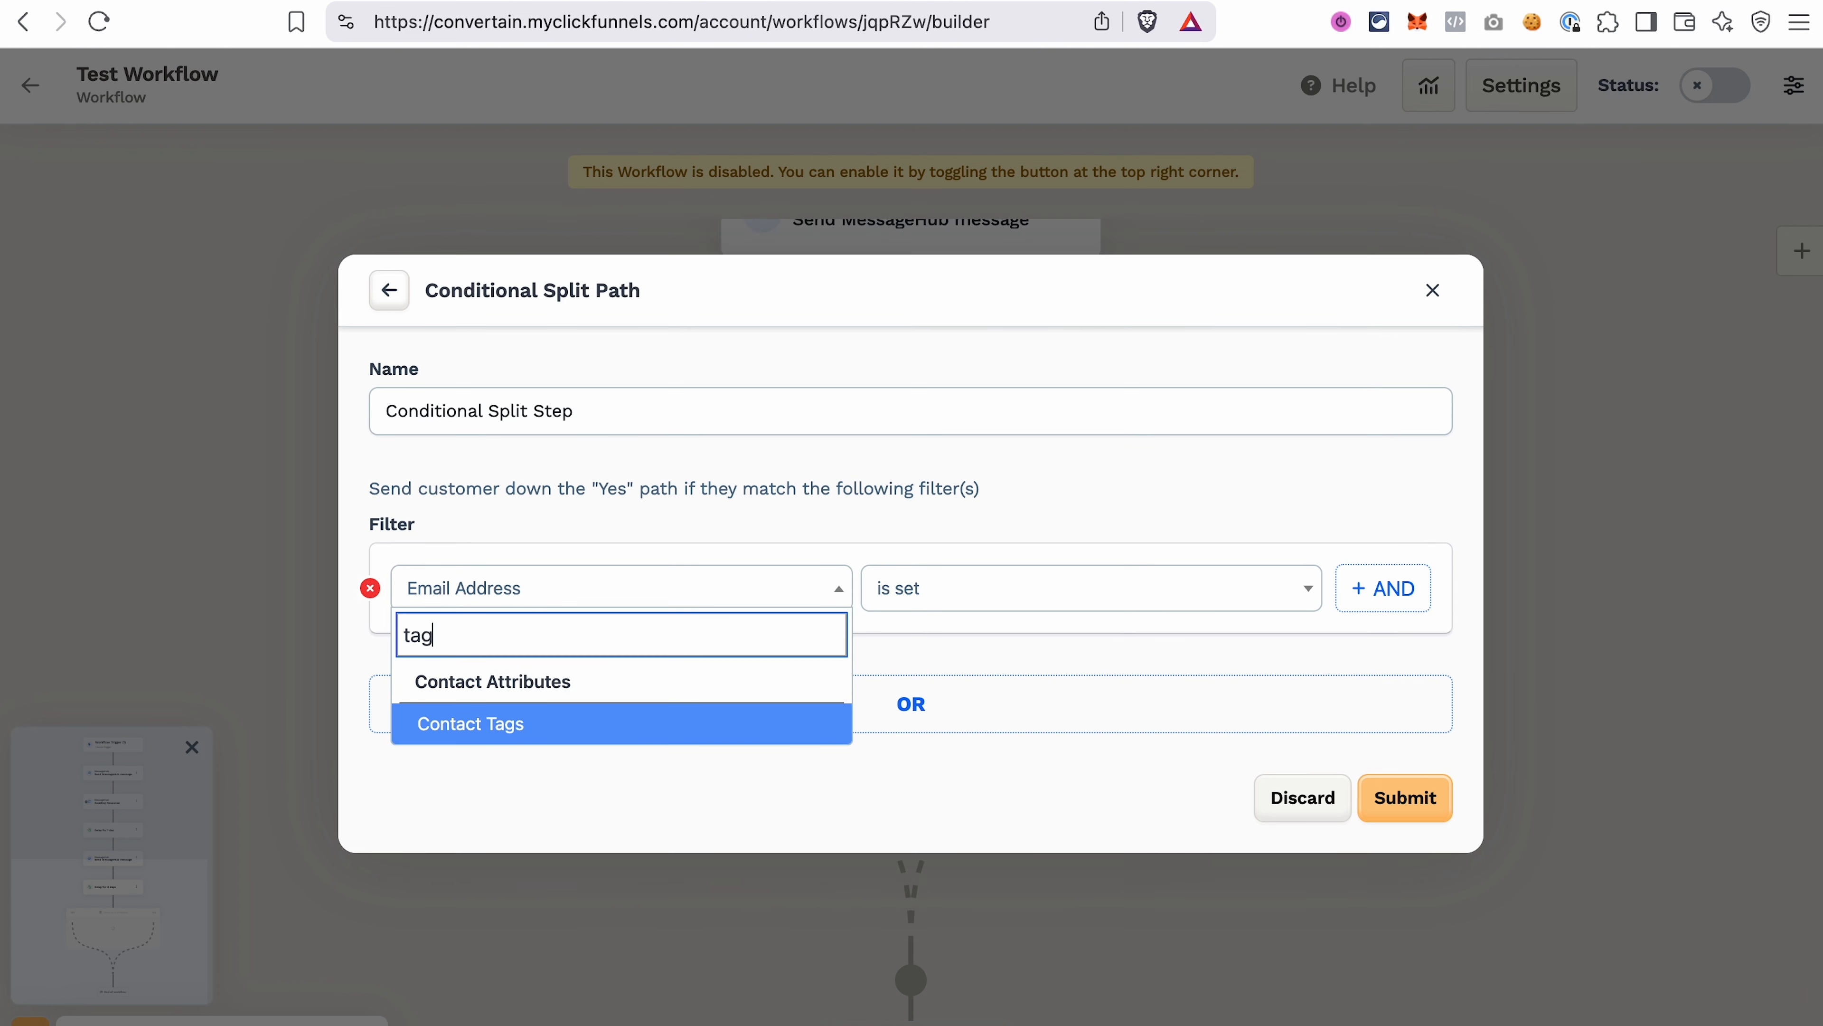
left_click(611, 733)
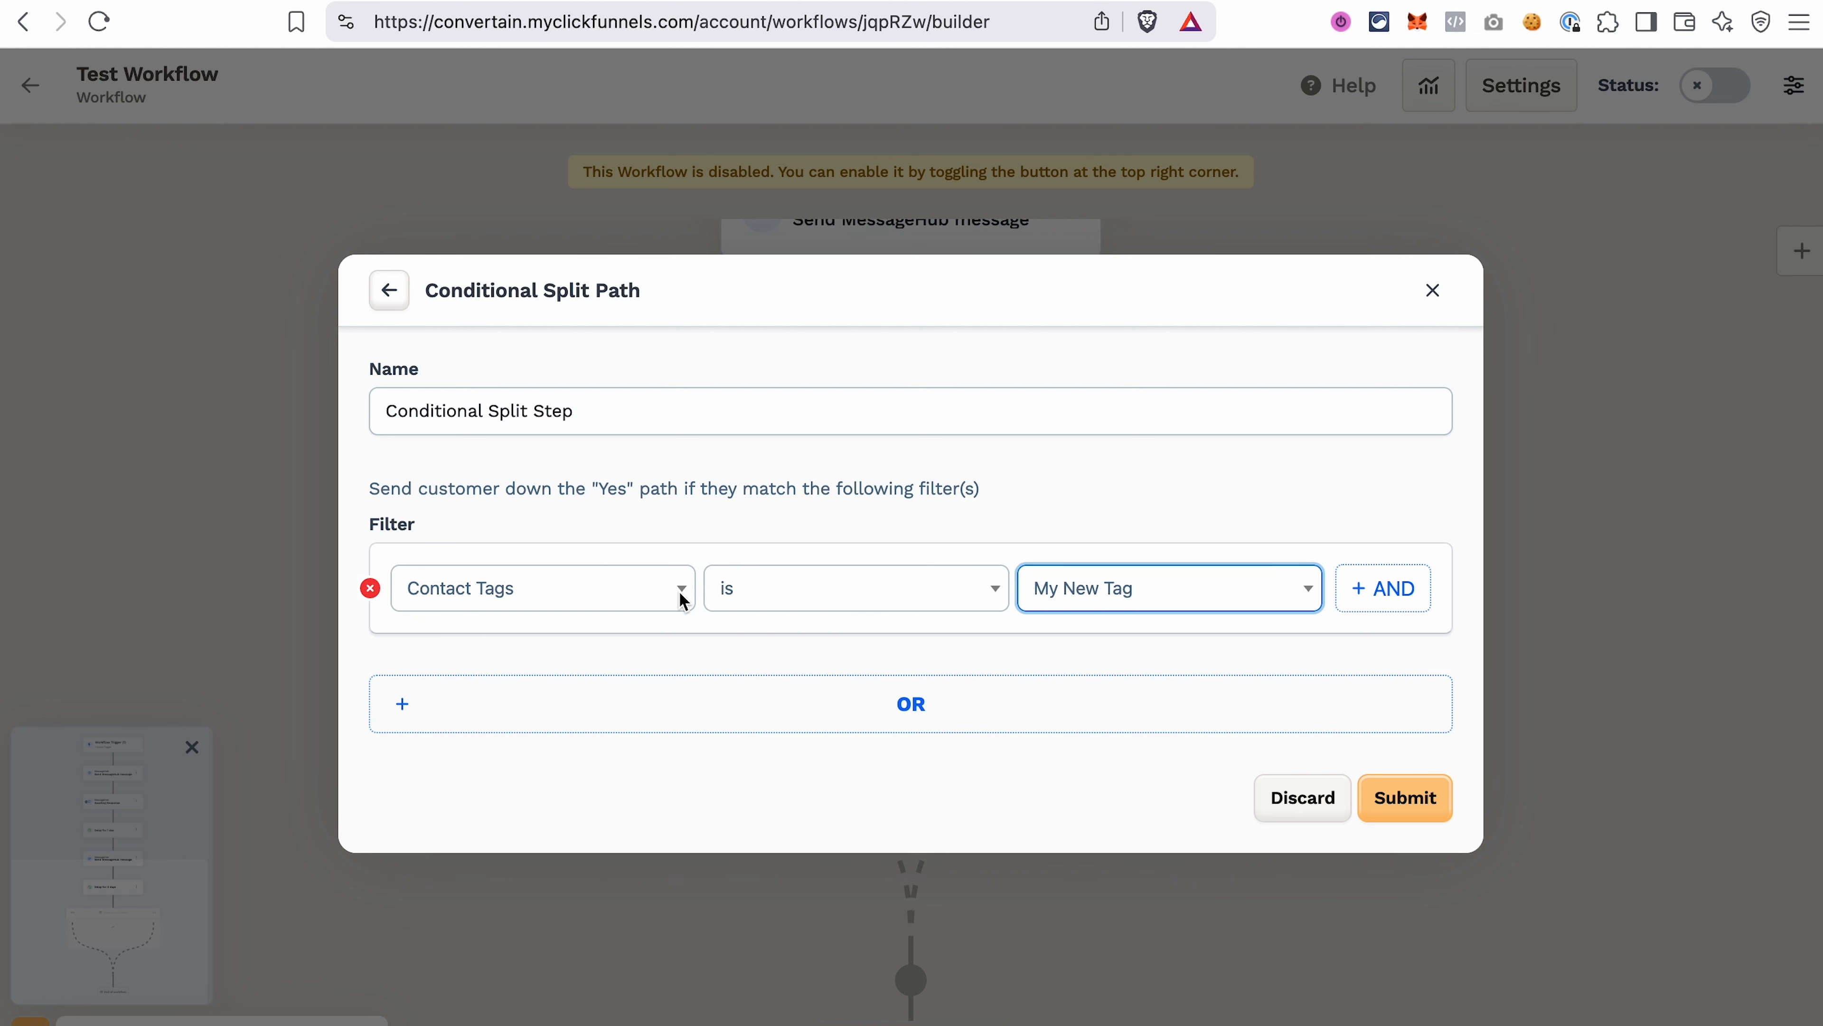
left_click(683, 600)
scroll(634, 779, "down", 3)
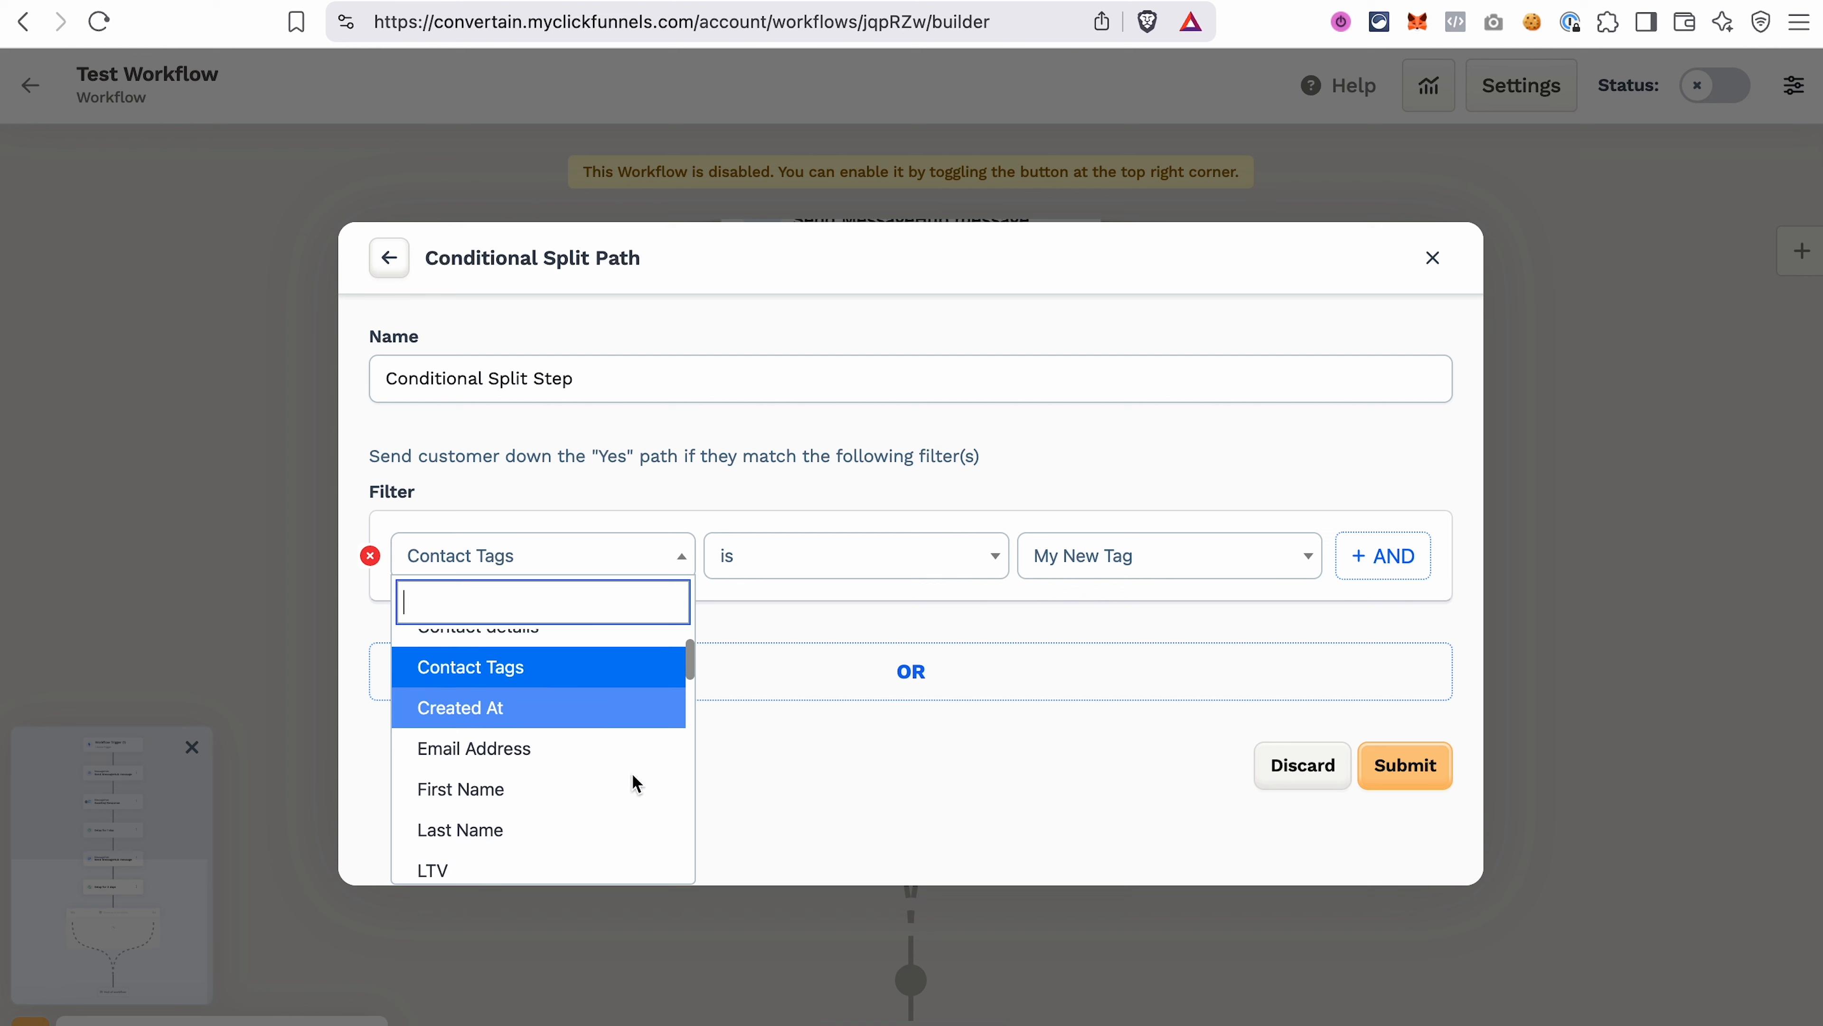
scroll(633, 778, "down", 5)
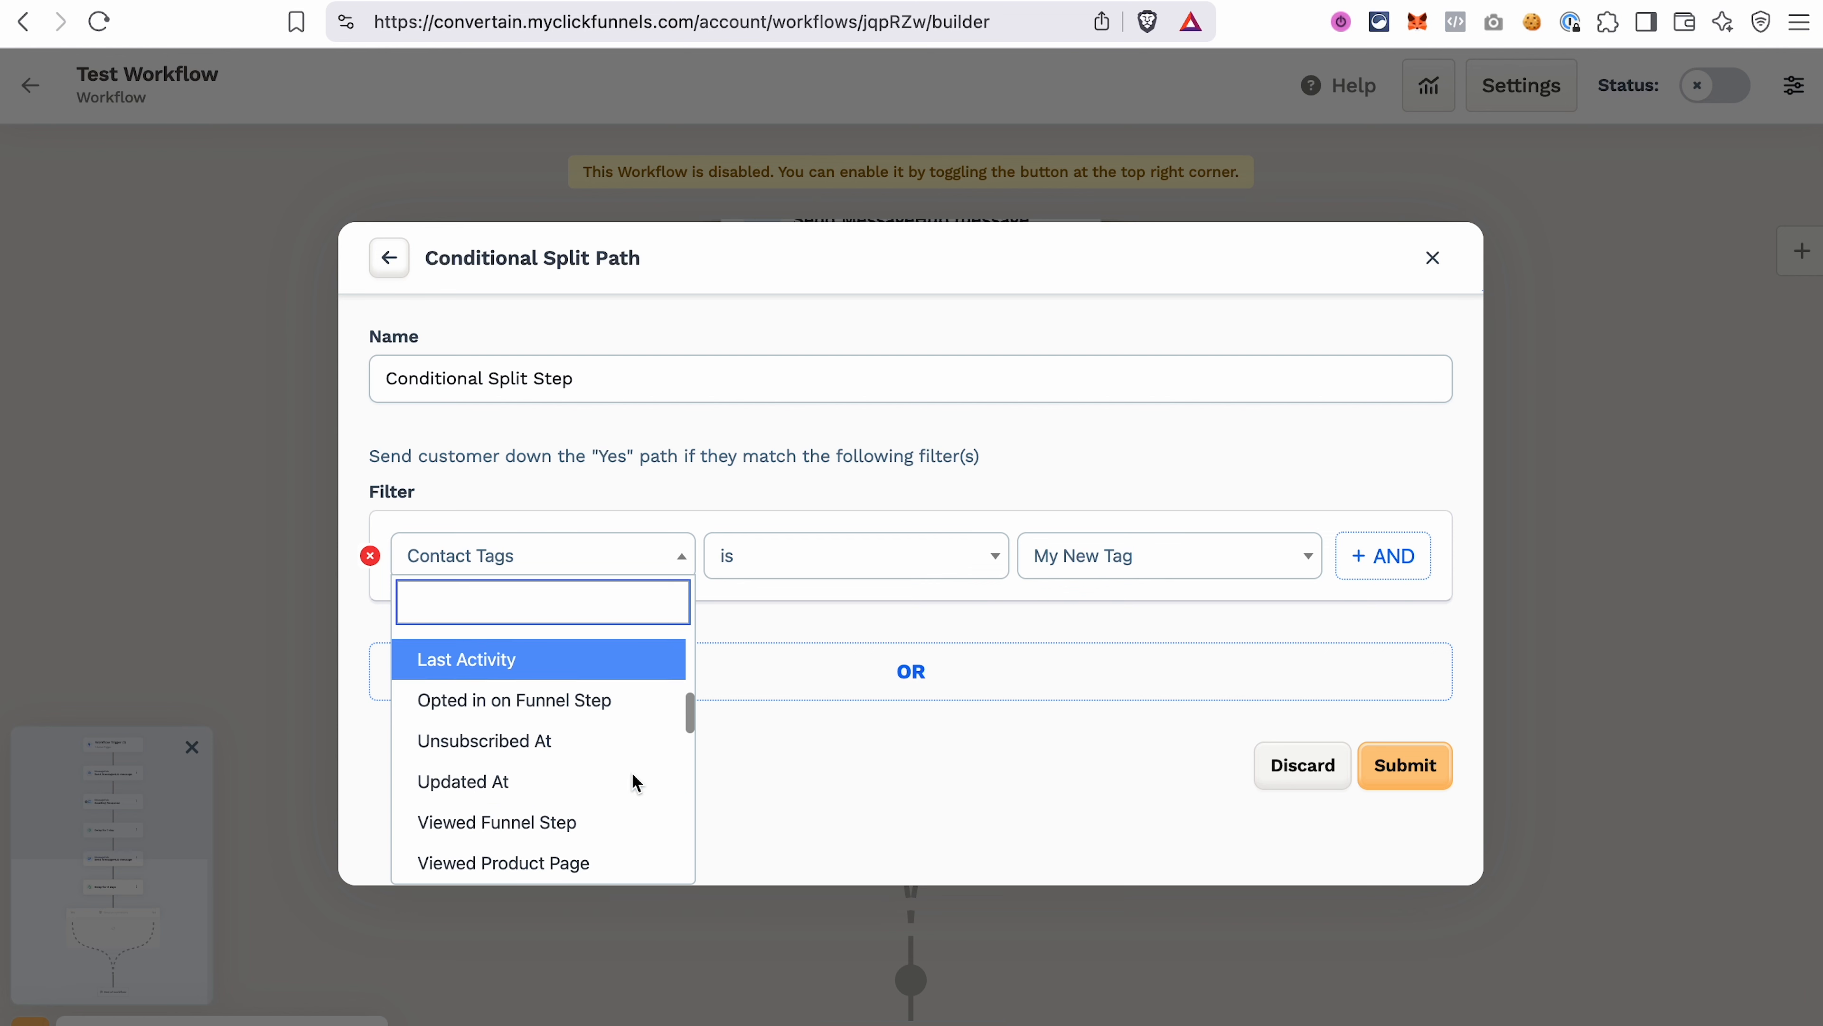
scroll(631, 773, "down", 3)
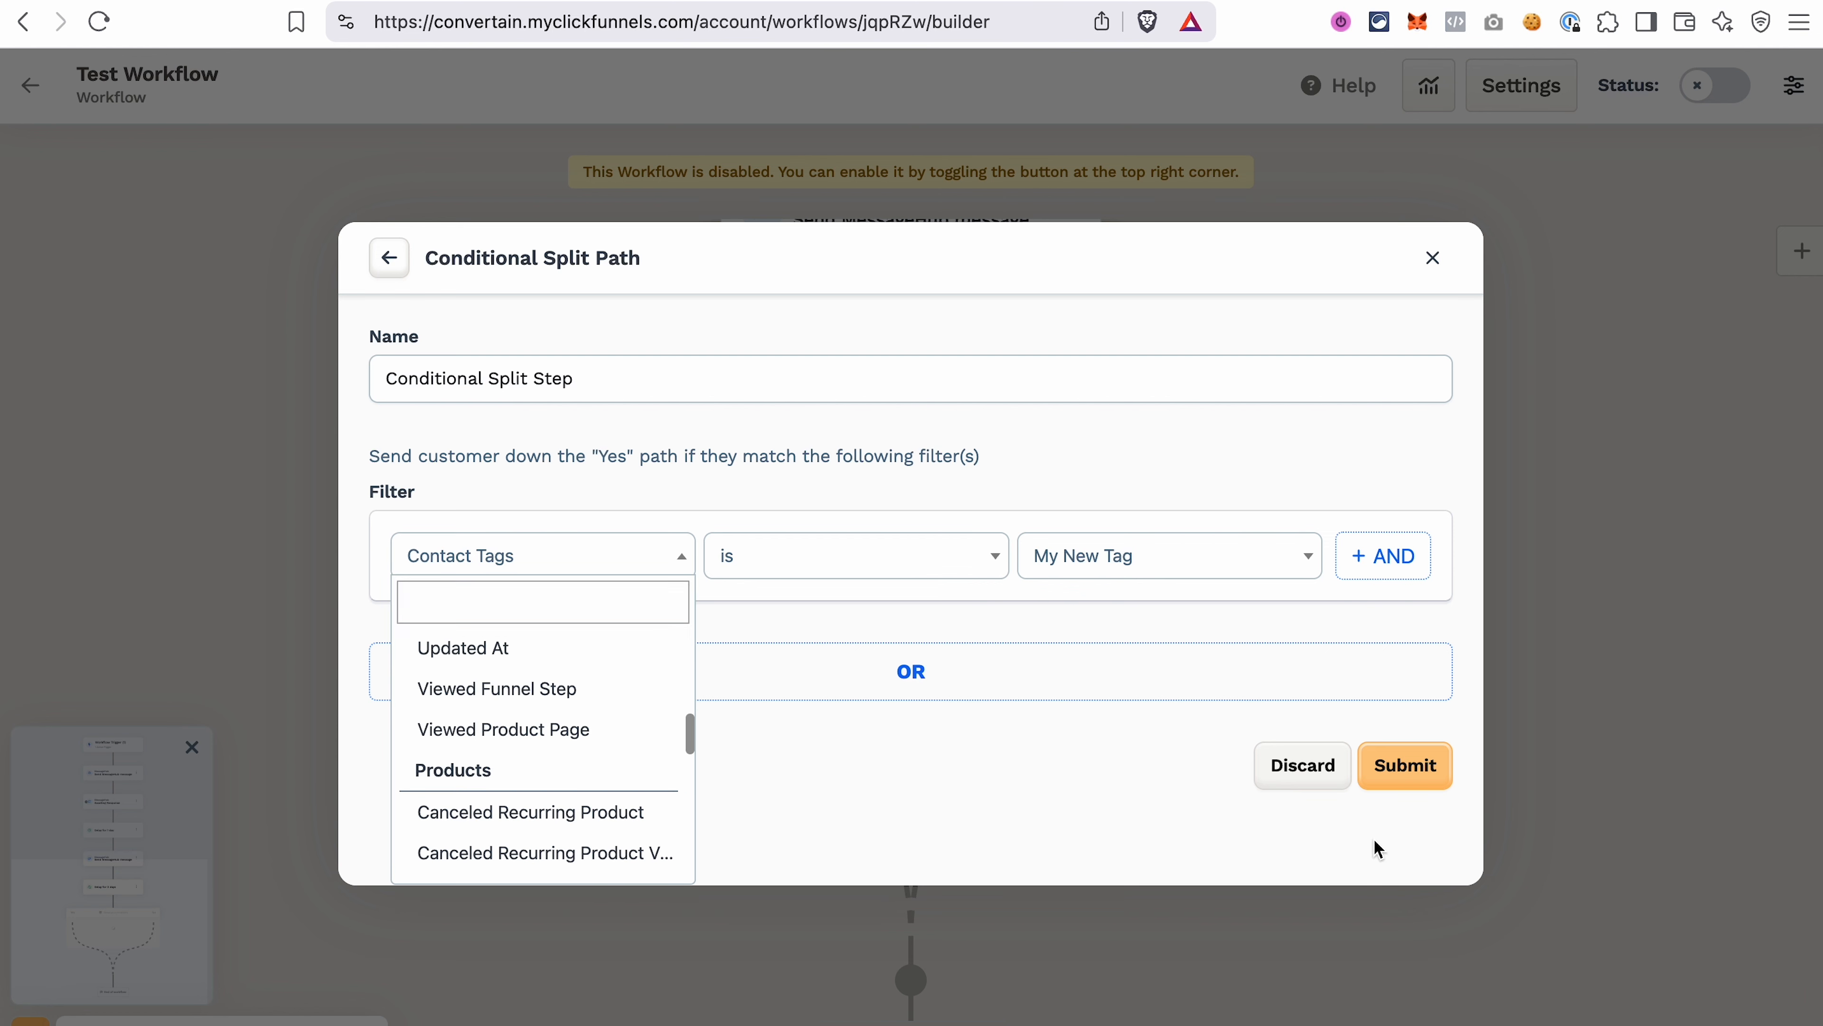
left_click(1405, 766)
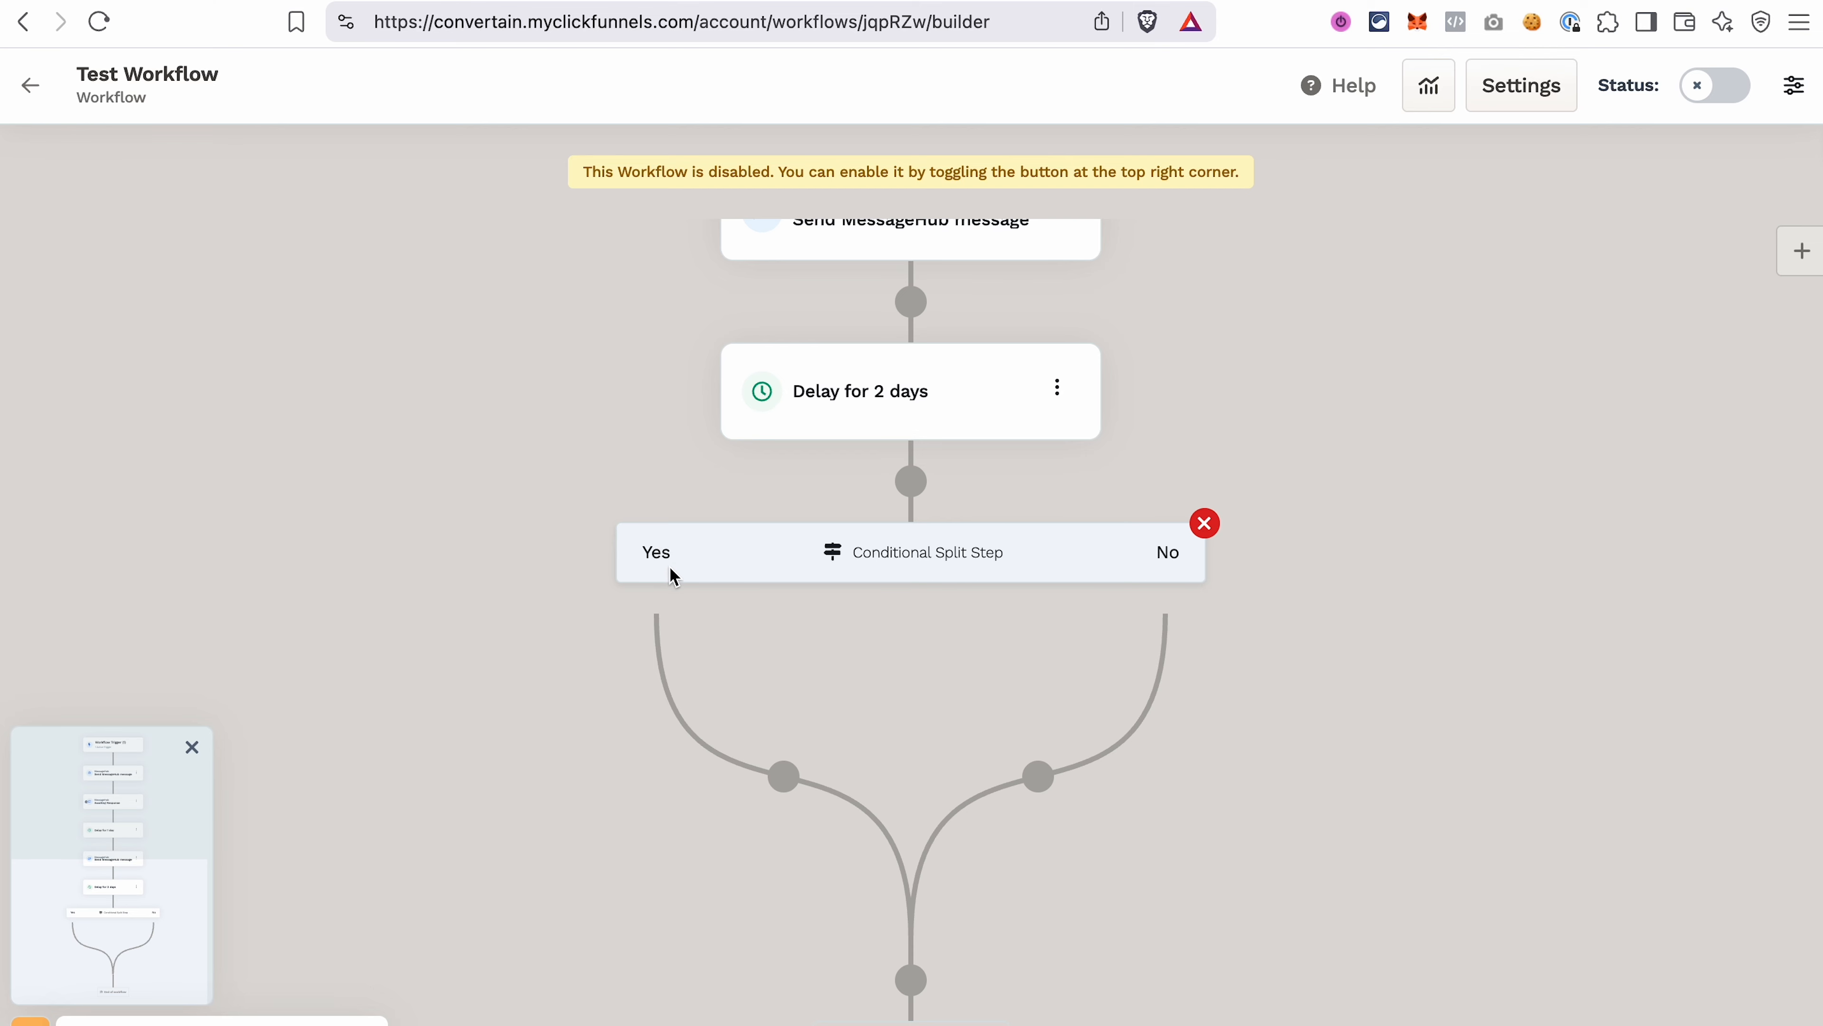
Add an End step to the Yes path of the conditional split.
left_click(783, 777)
left_click(1500, 962)
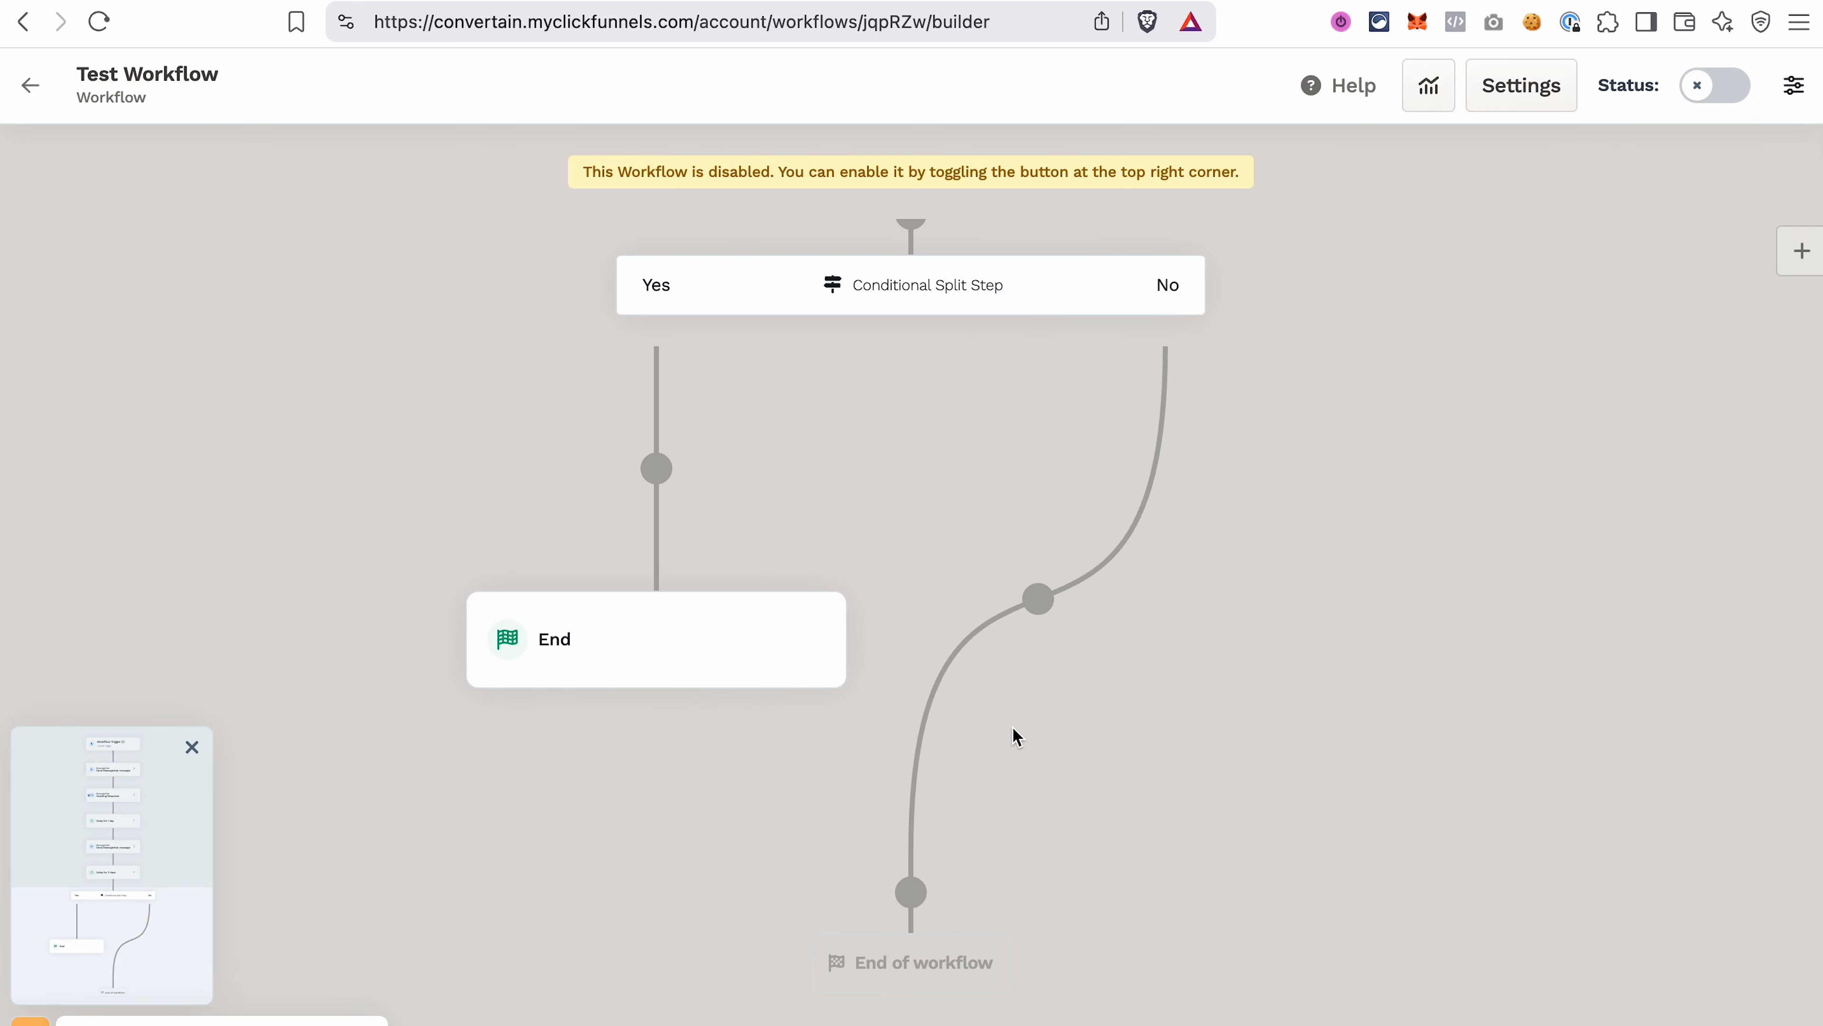
Add a contact note reading "Didn't schedule an appointment" to the No path of the conditional split.
scroll(1099, 636, "up", 2)
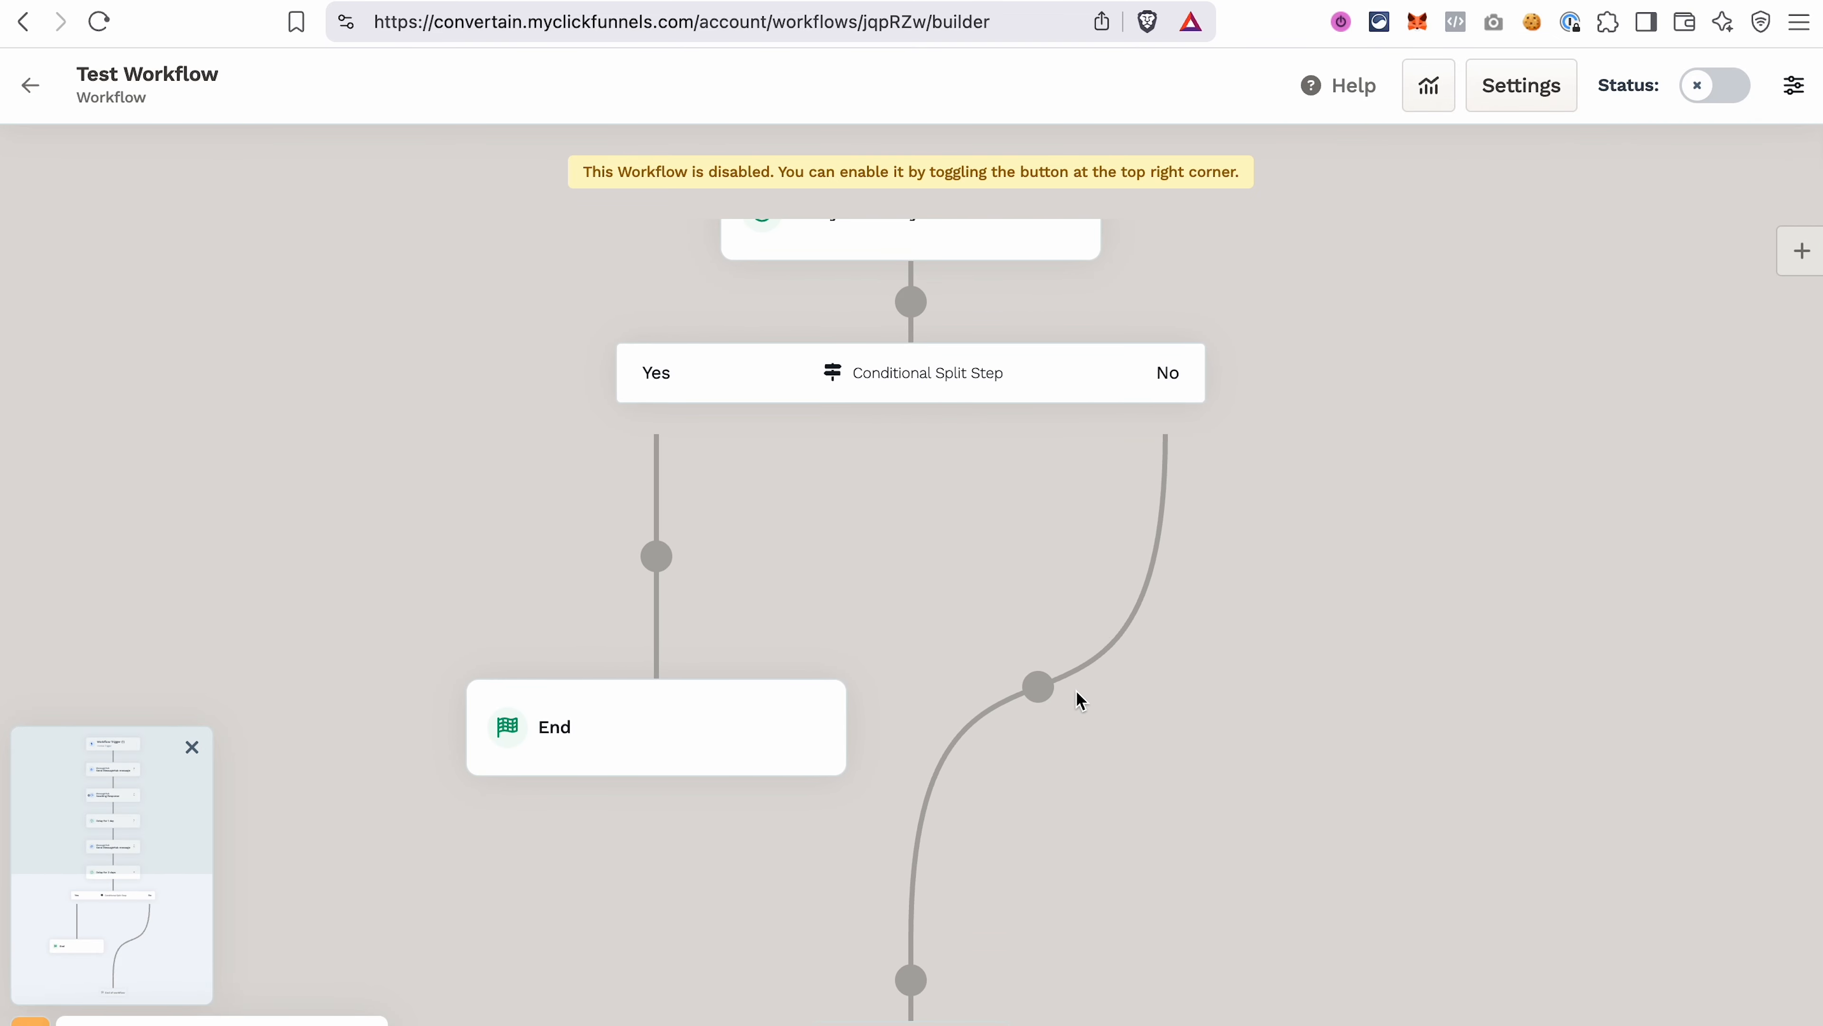
left_click(1043, 694)
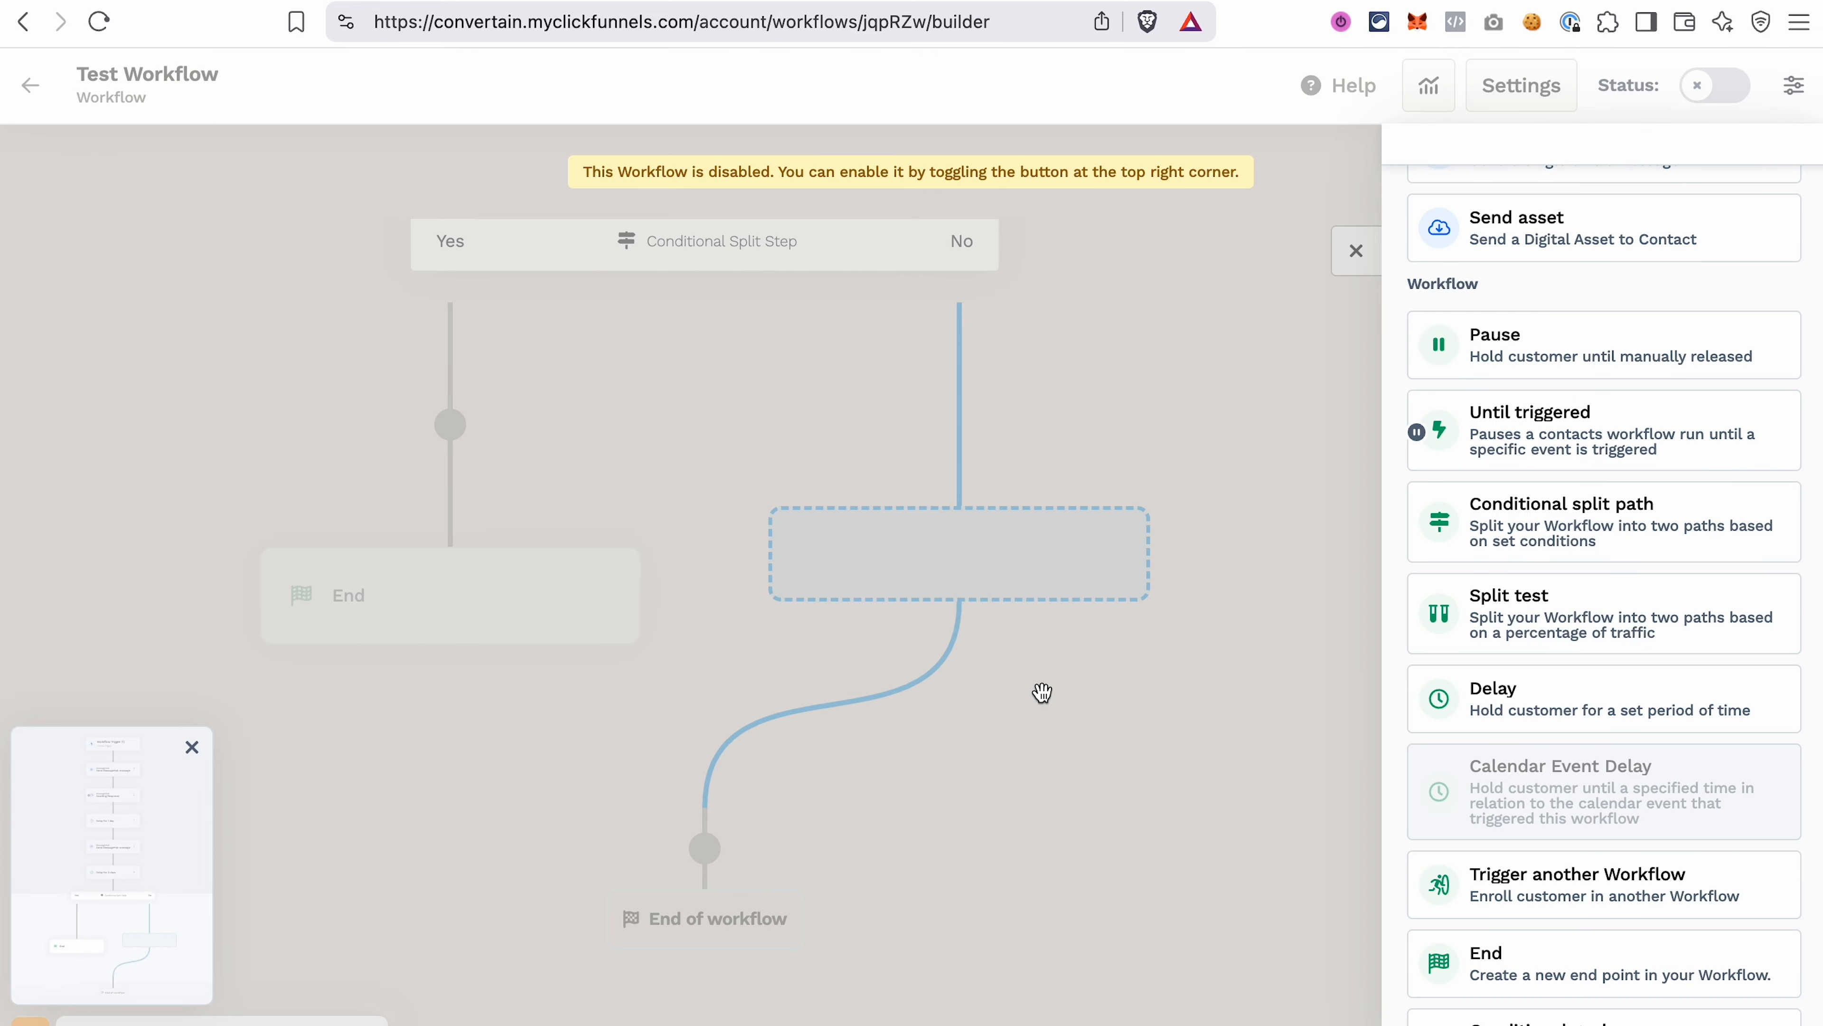
scroll(1501, 758, "down", 8)
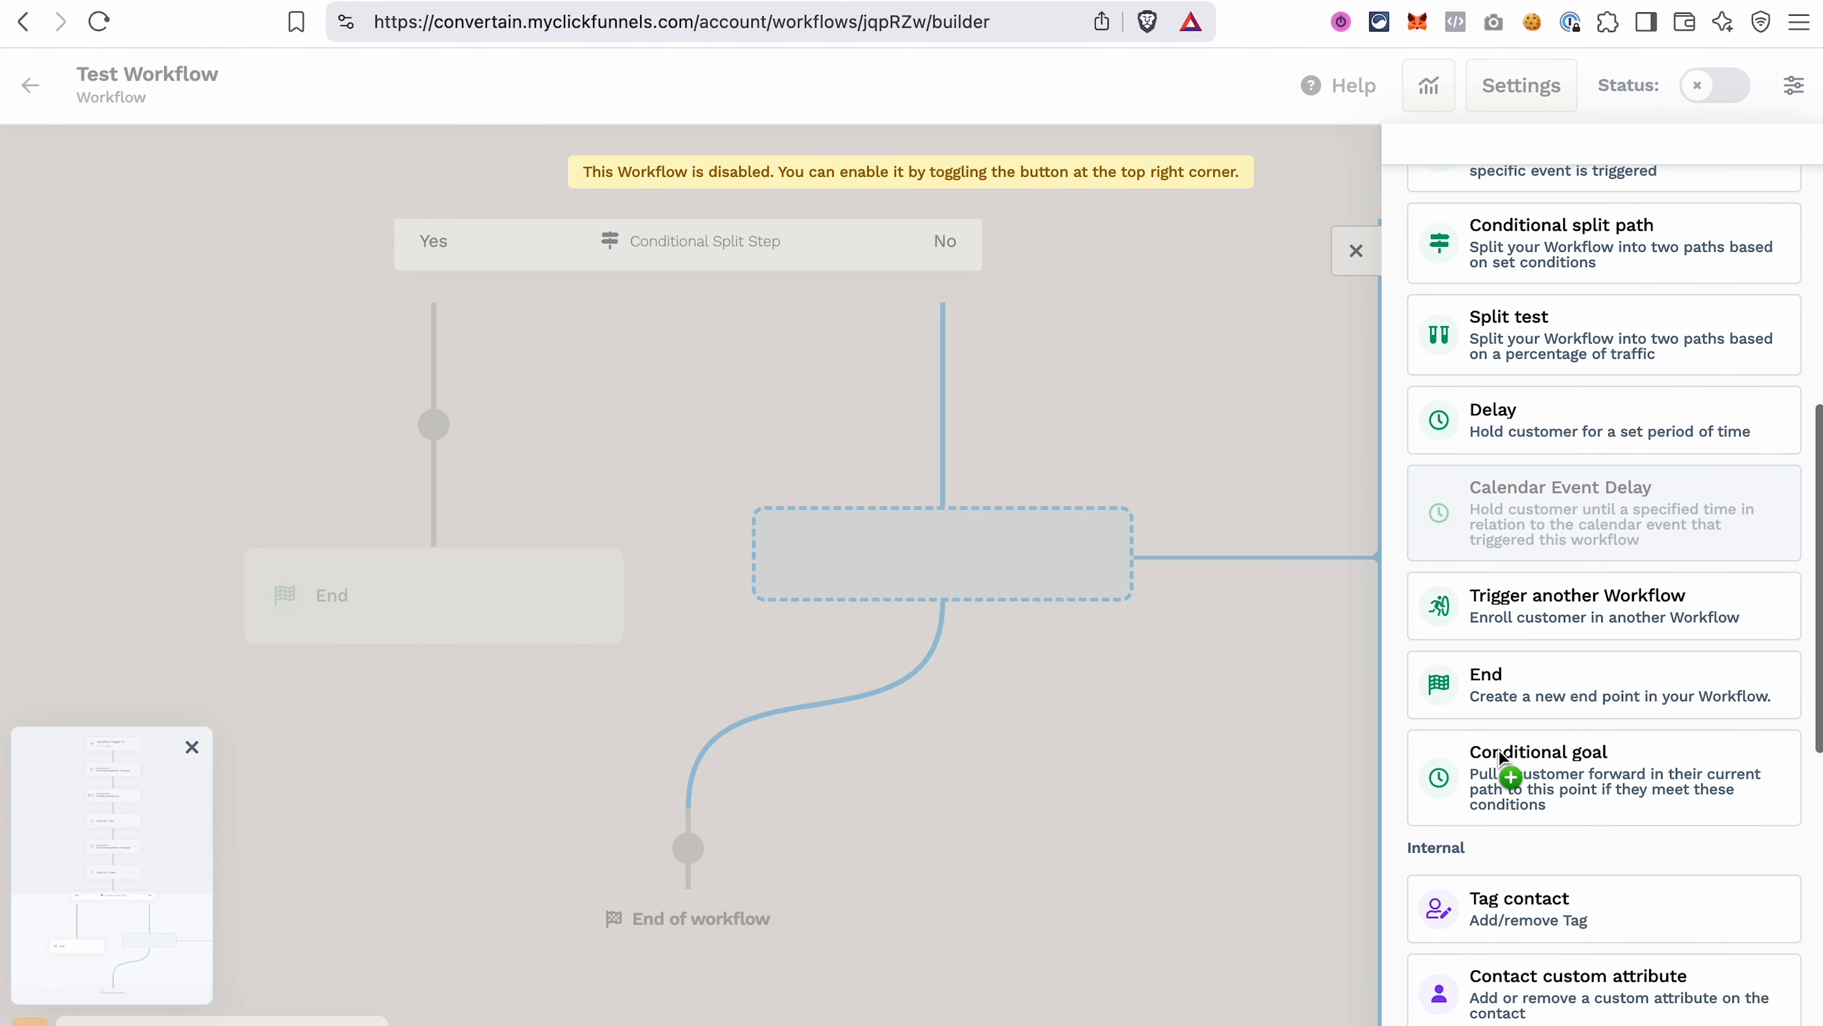
left_click(1529, 789)
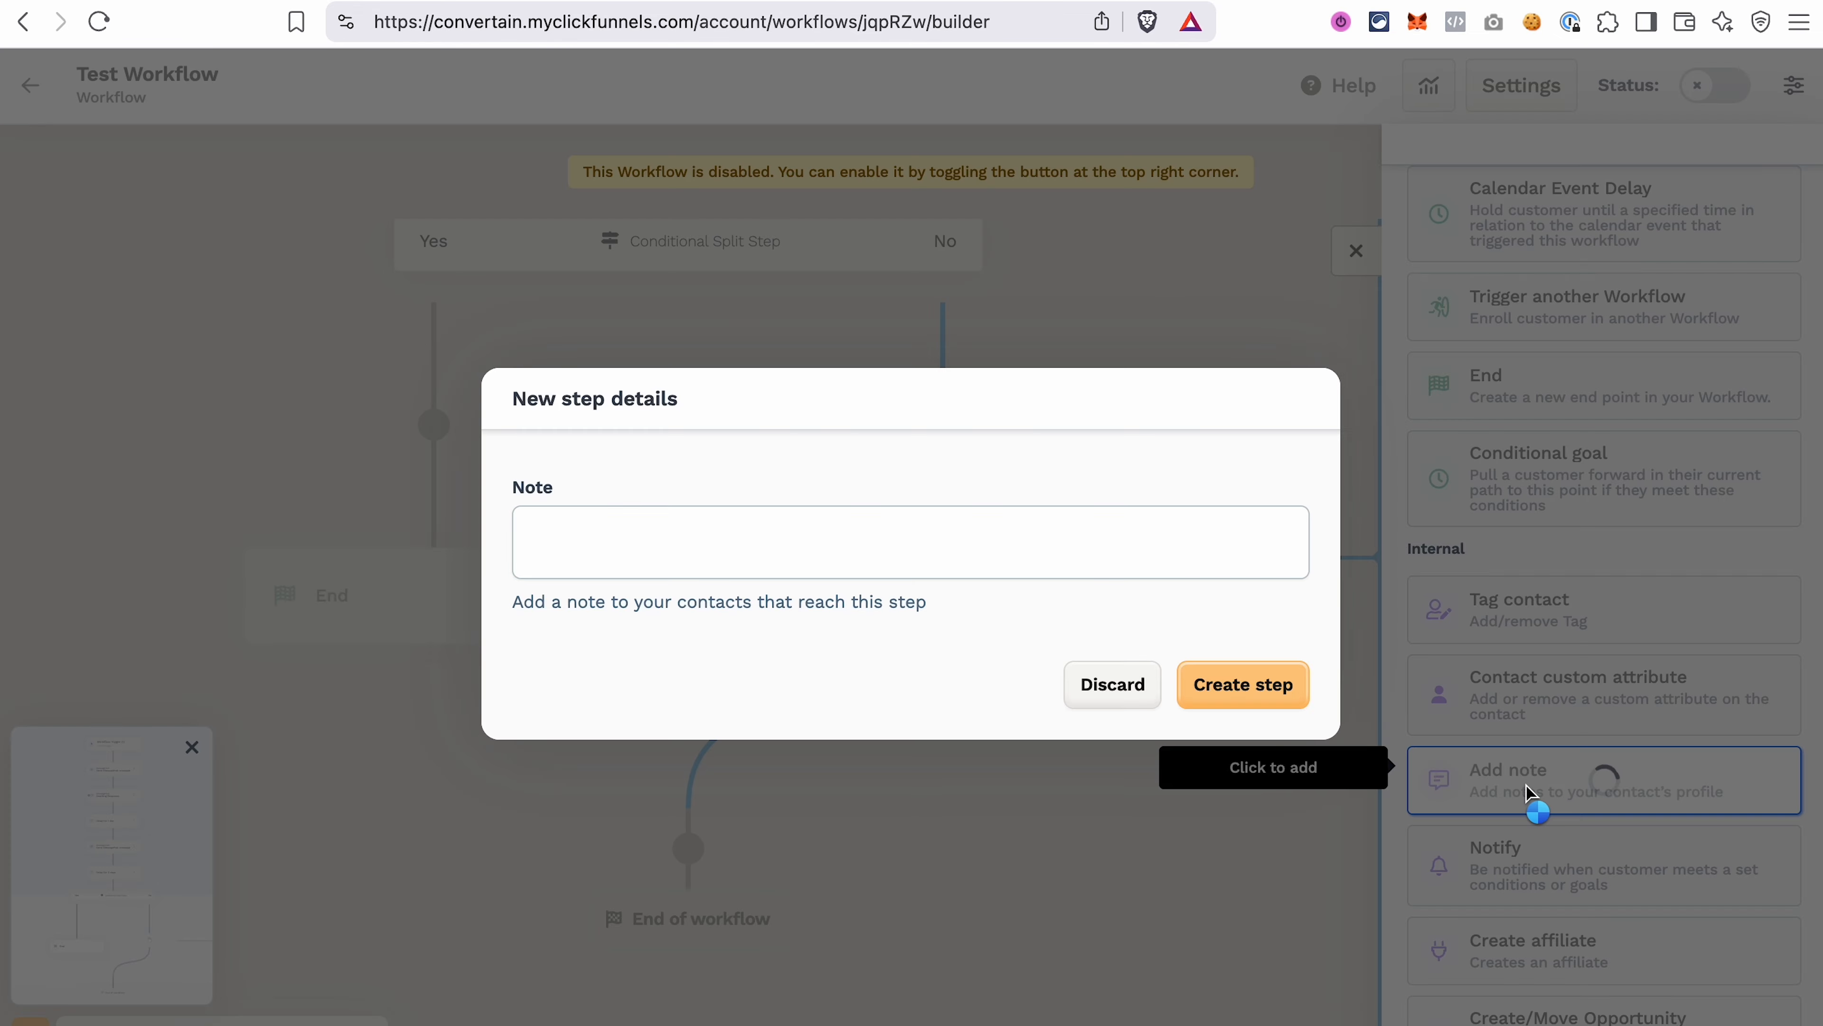
left_click(600, 558)
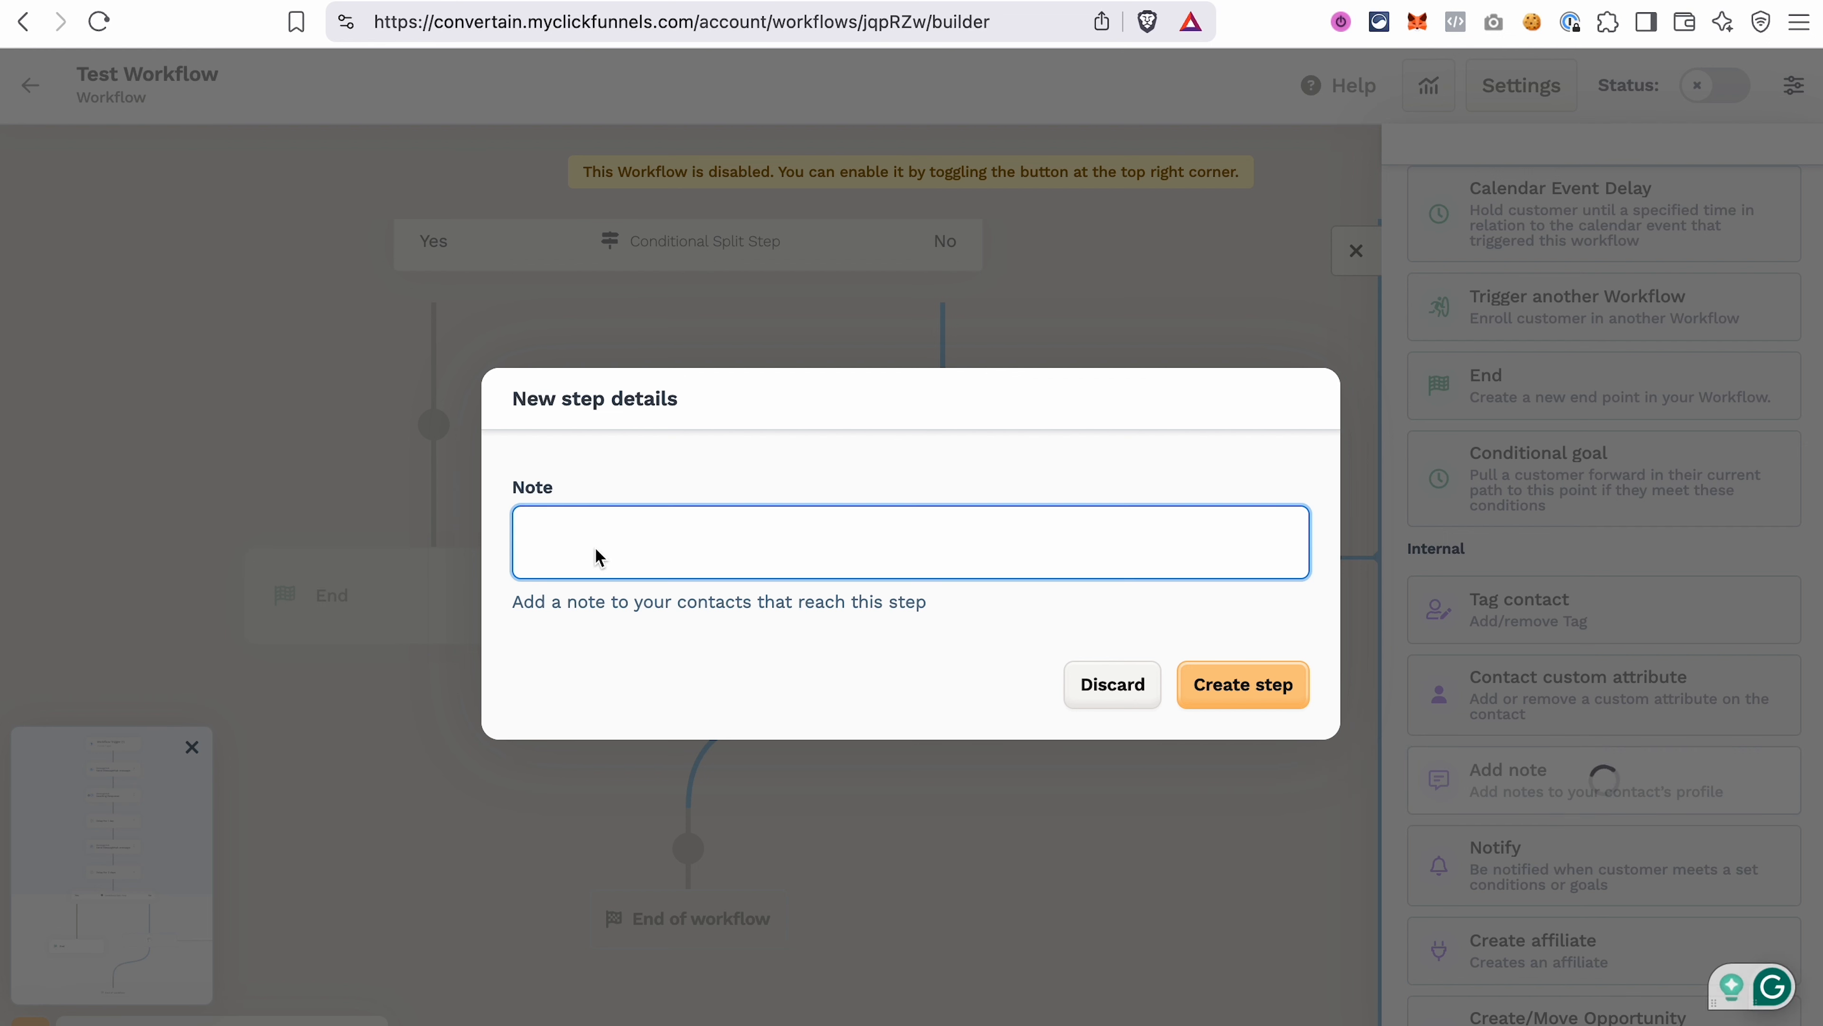
type("Didn't schedule an appointment")
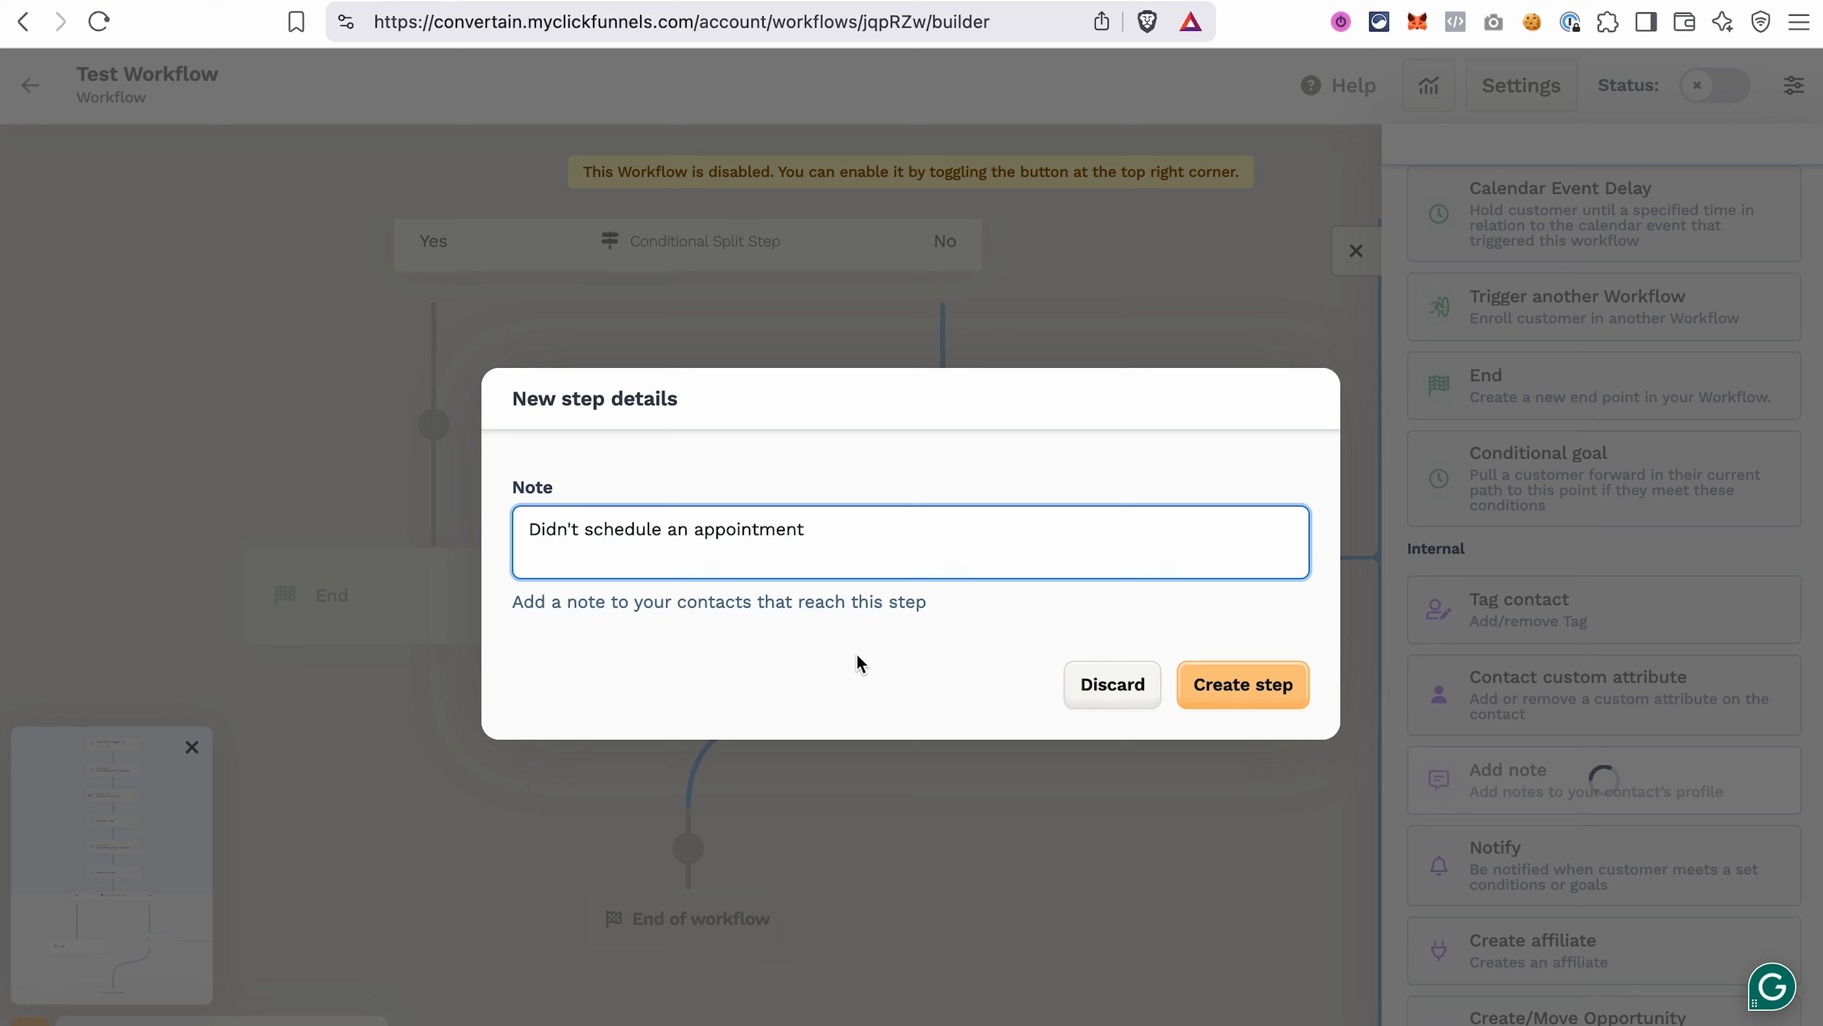
left_click(1251, 701)
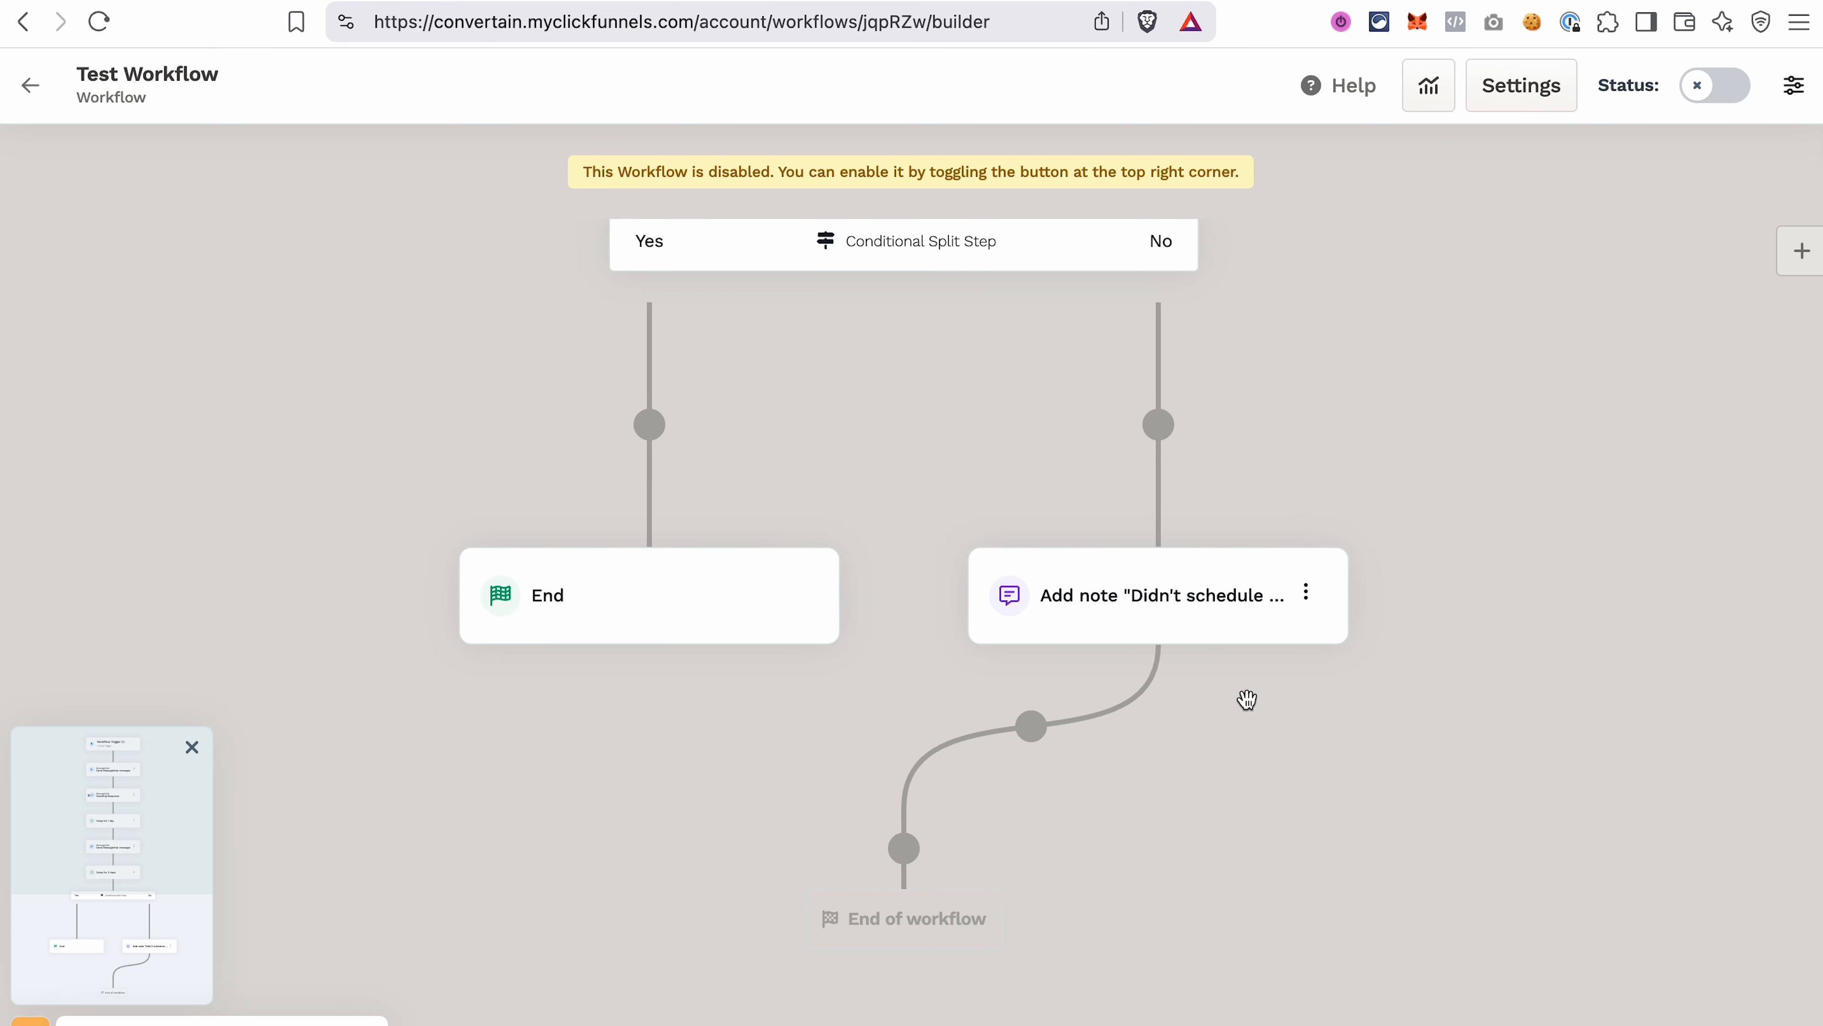
After the note, add MessageHub SMS "Just a heads-up — I’ve only got 2 call slots left this week. Want one of them? Here’s the link: [booking link]".
left_click(1044, 727)
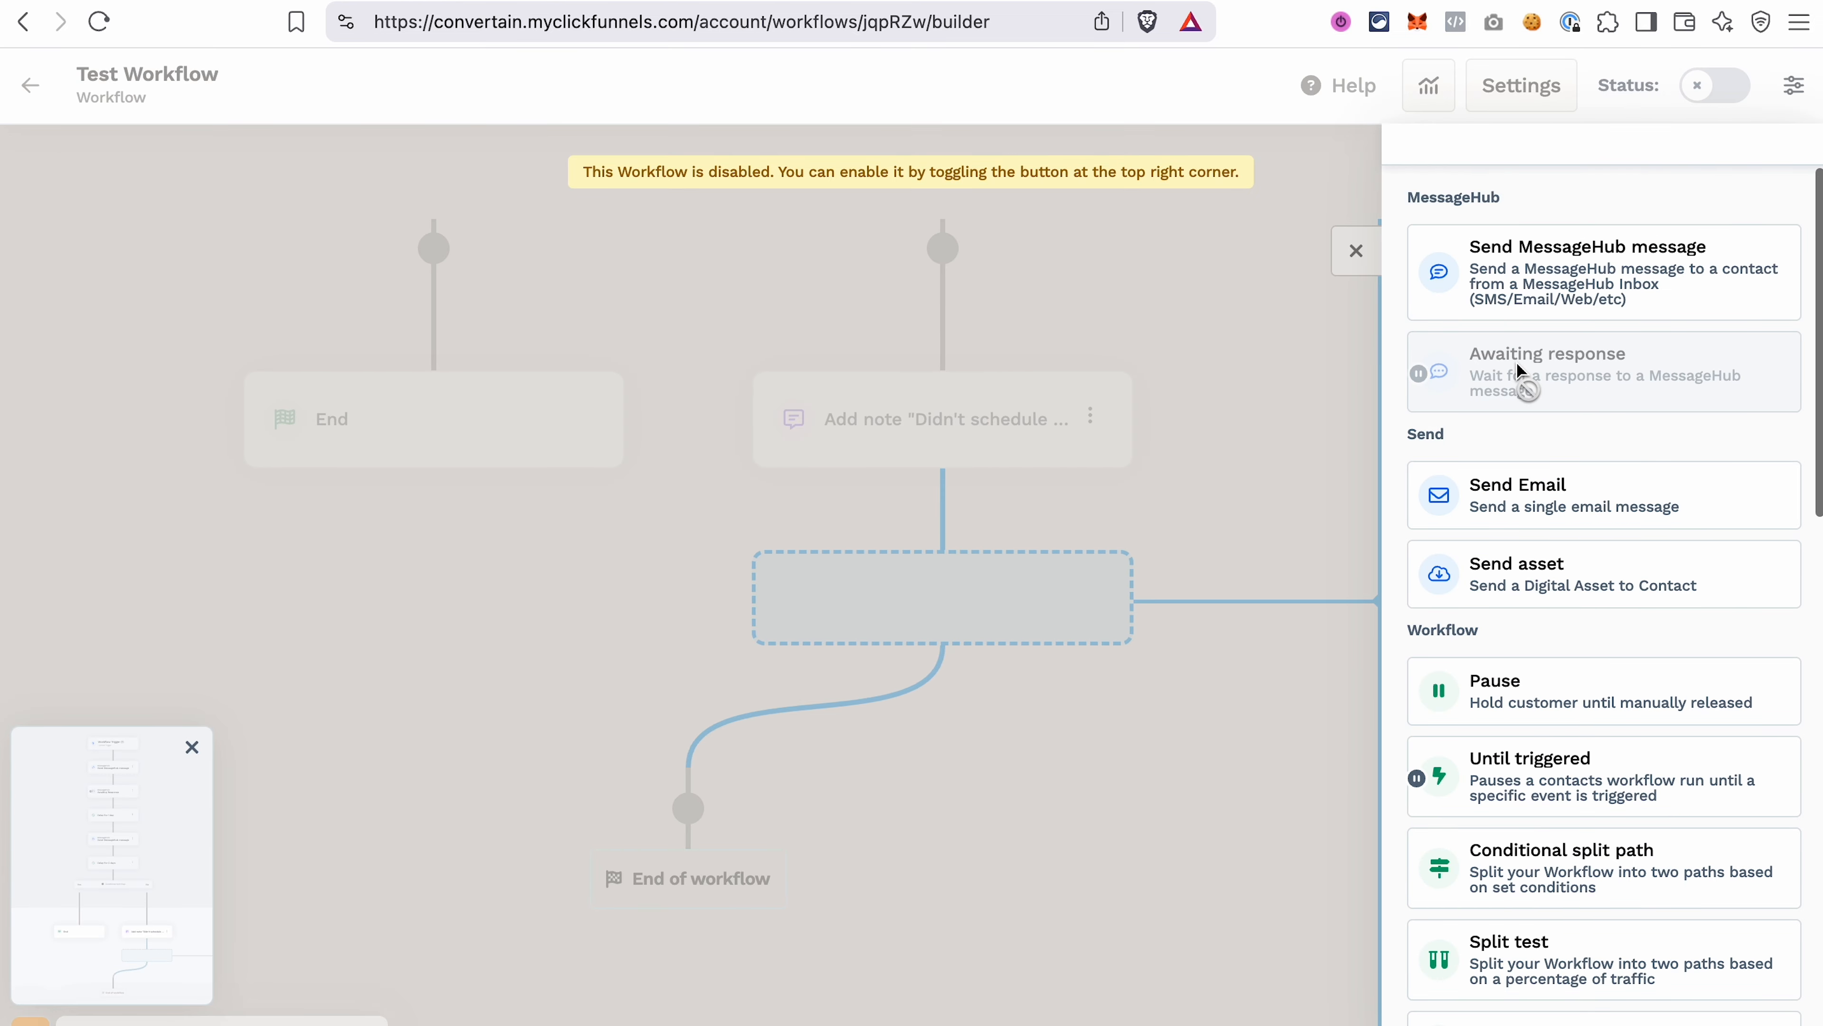
left_click(1562, 272)
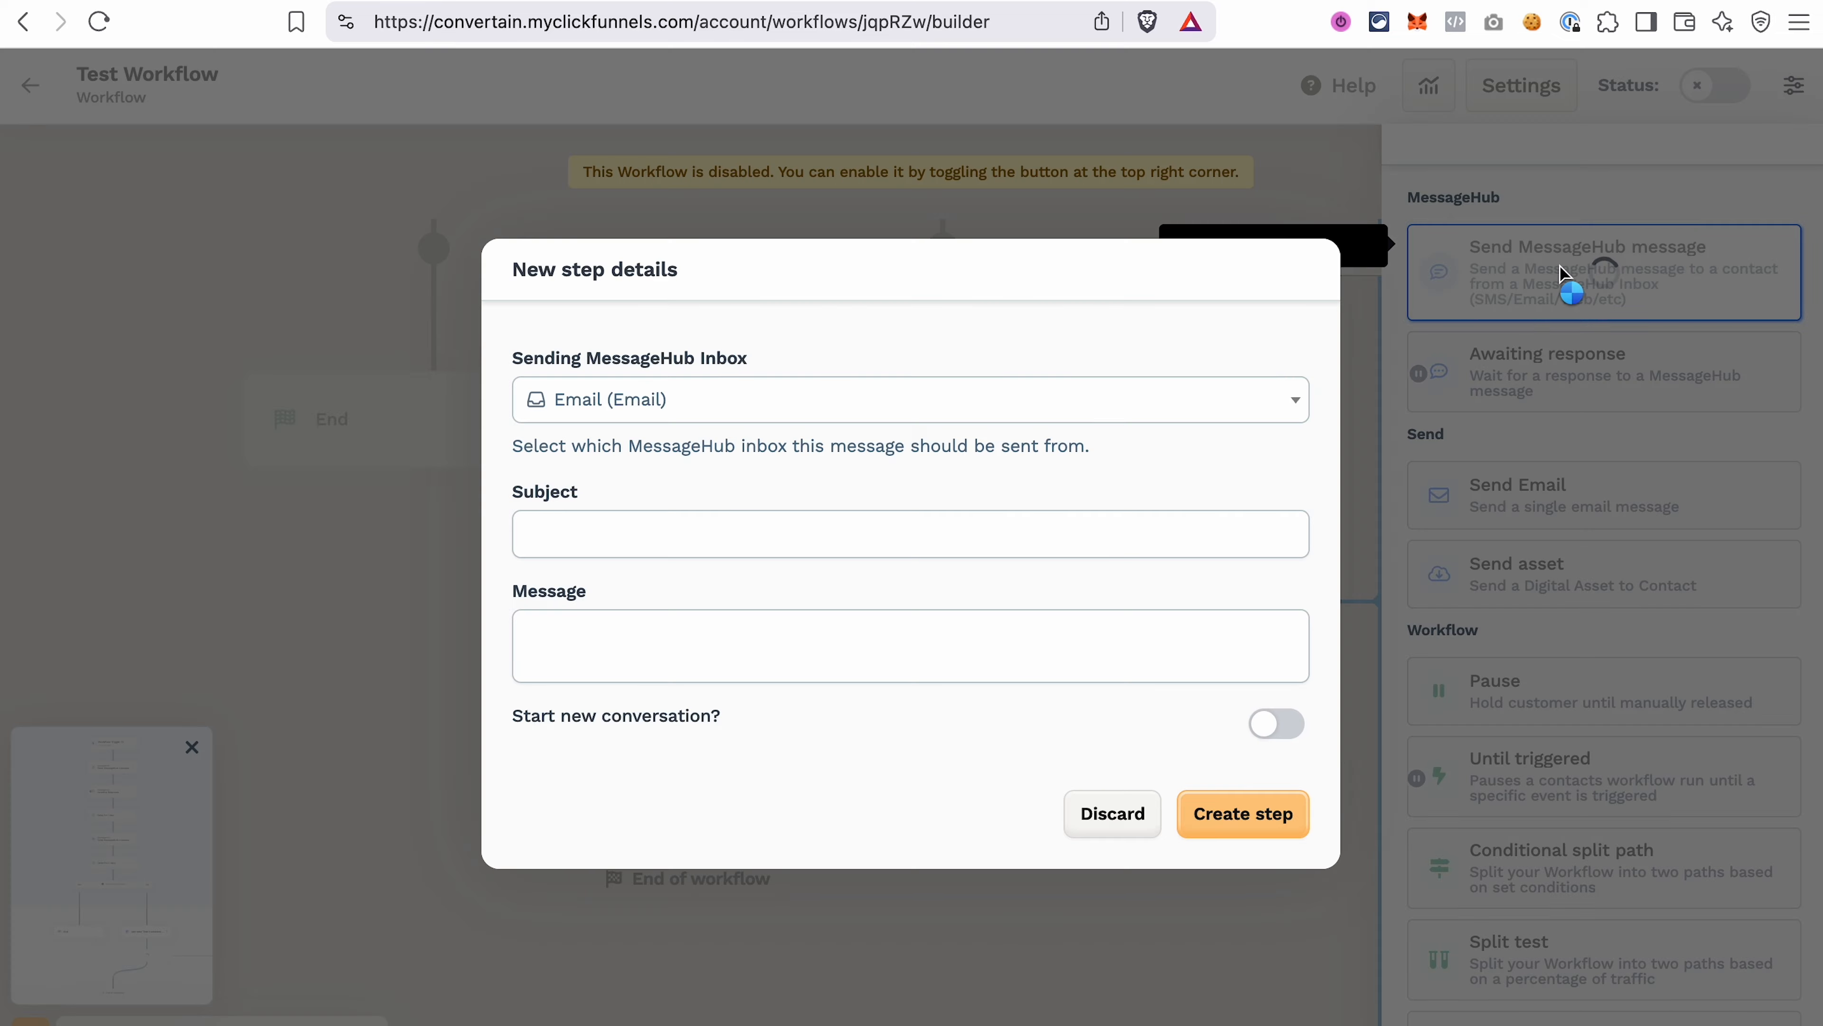
left_click(1270, 402)
left_click(754, 574)
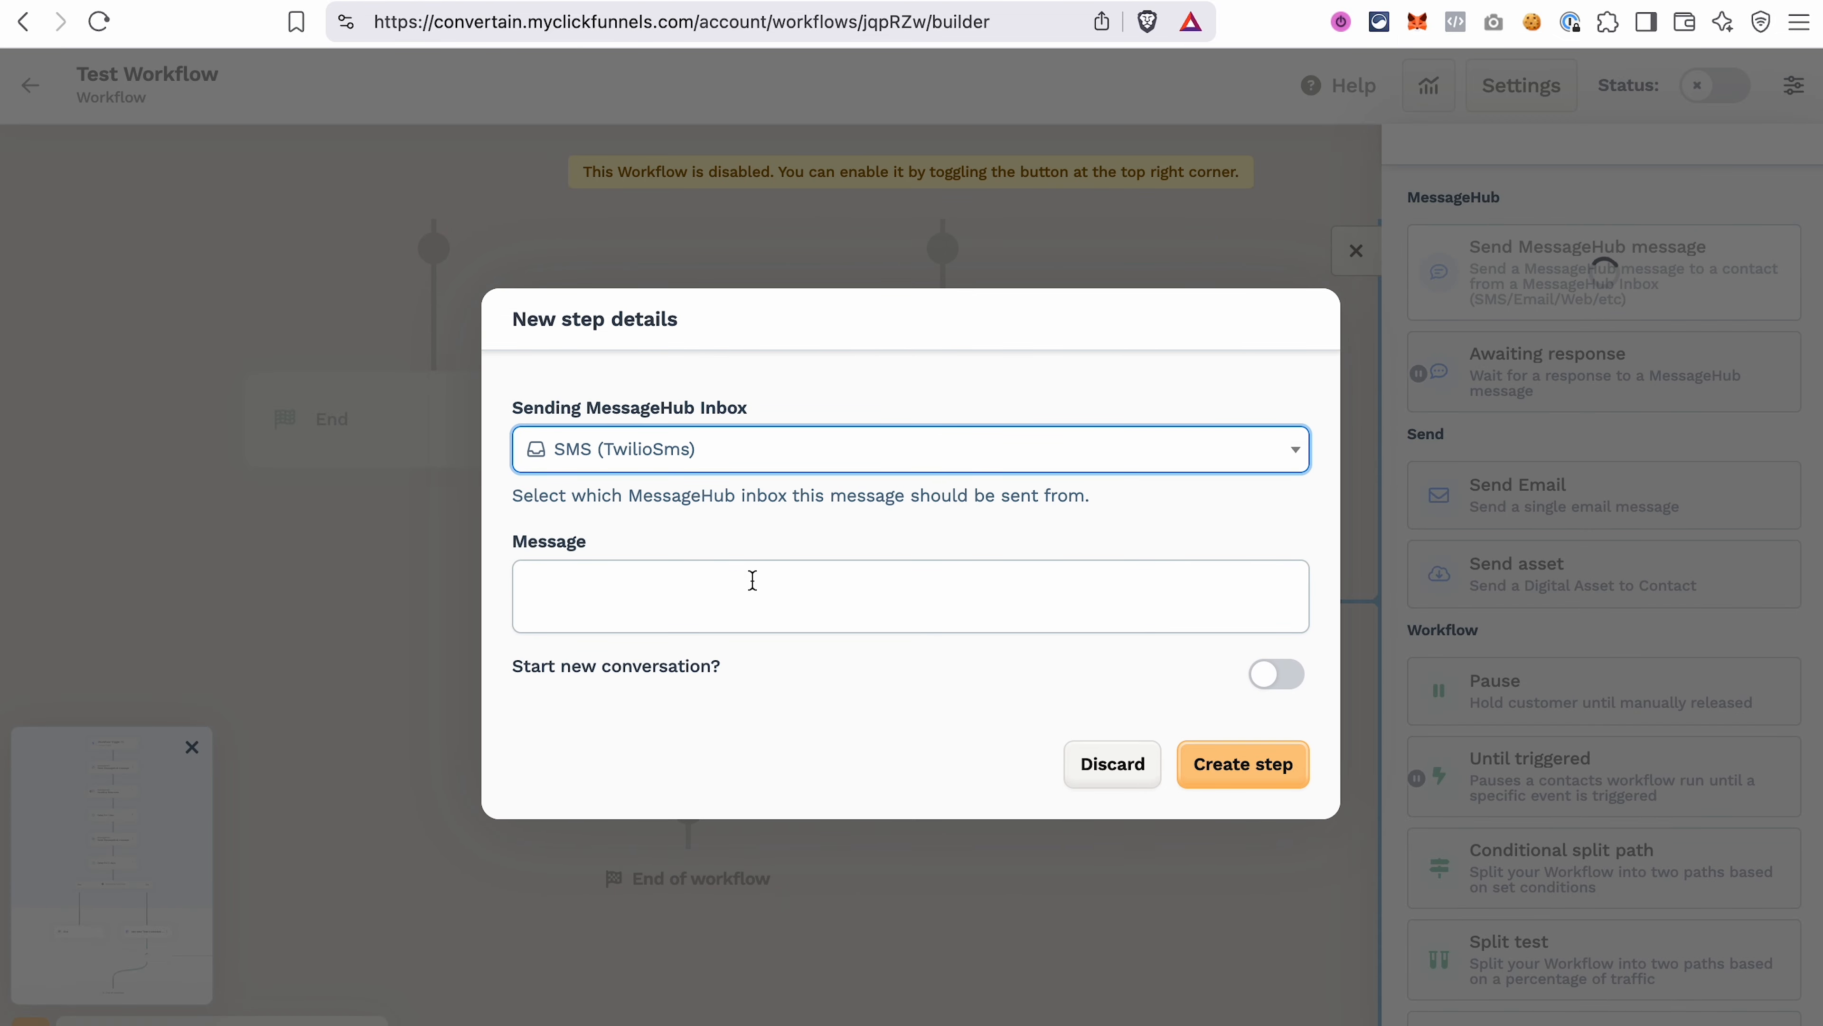
left_click(826, 583)
type("Just a heads-up — I’ve only got 2 call slots left this week. Want one of them? Here’s the link: [booking link]")
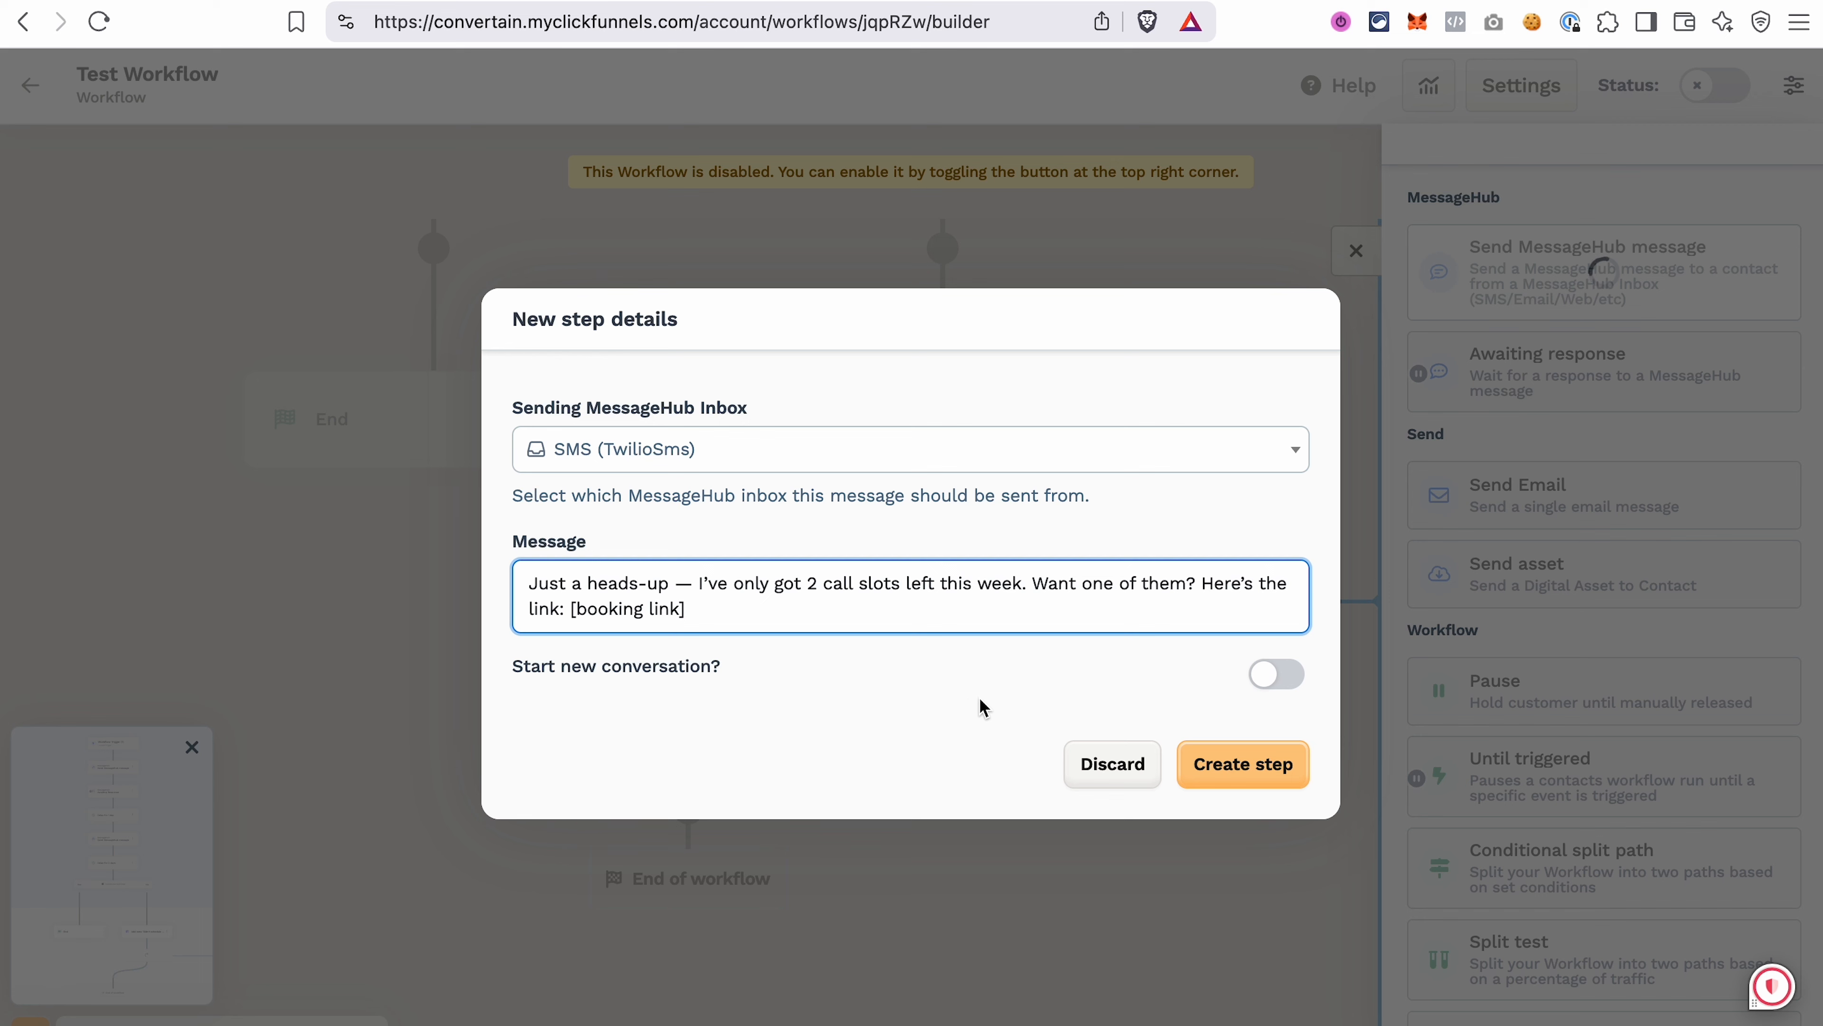
left_click(1243, 764)
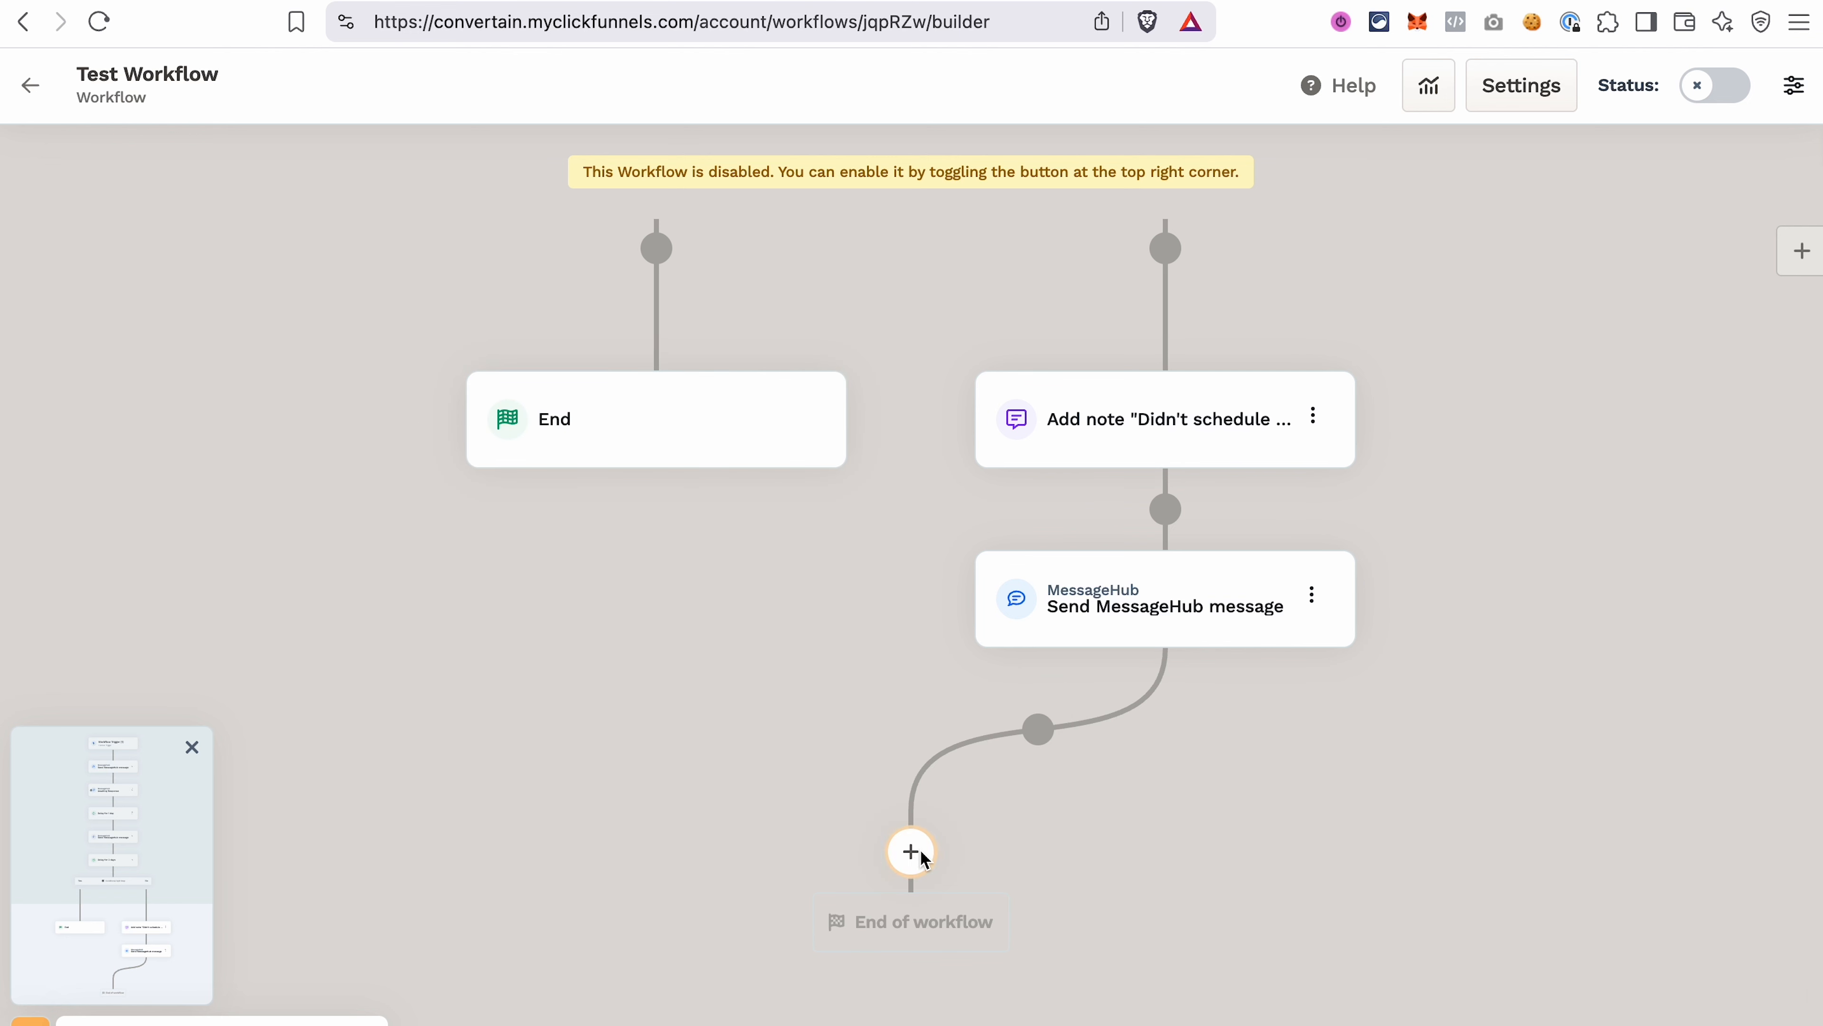
Review the finished workflow from its end up to the trigger and enable it.
scroll(917, 867, "down", 2)
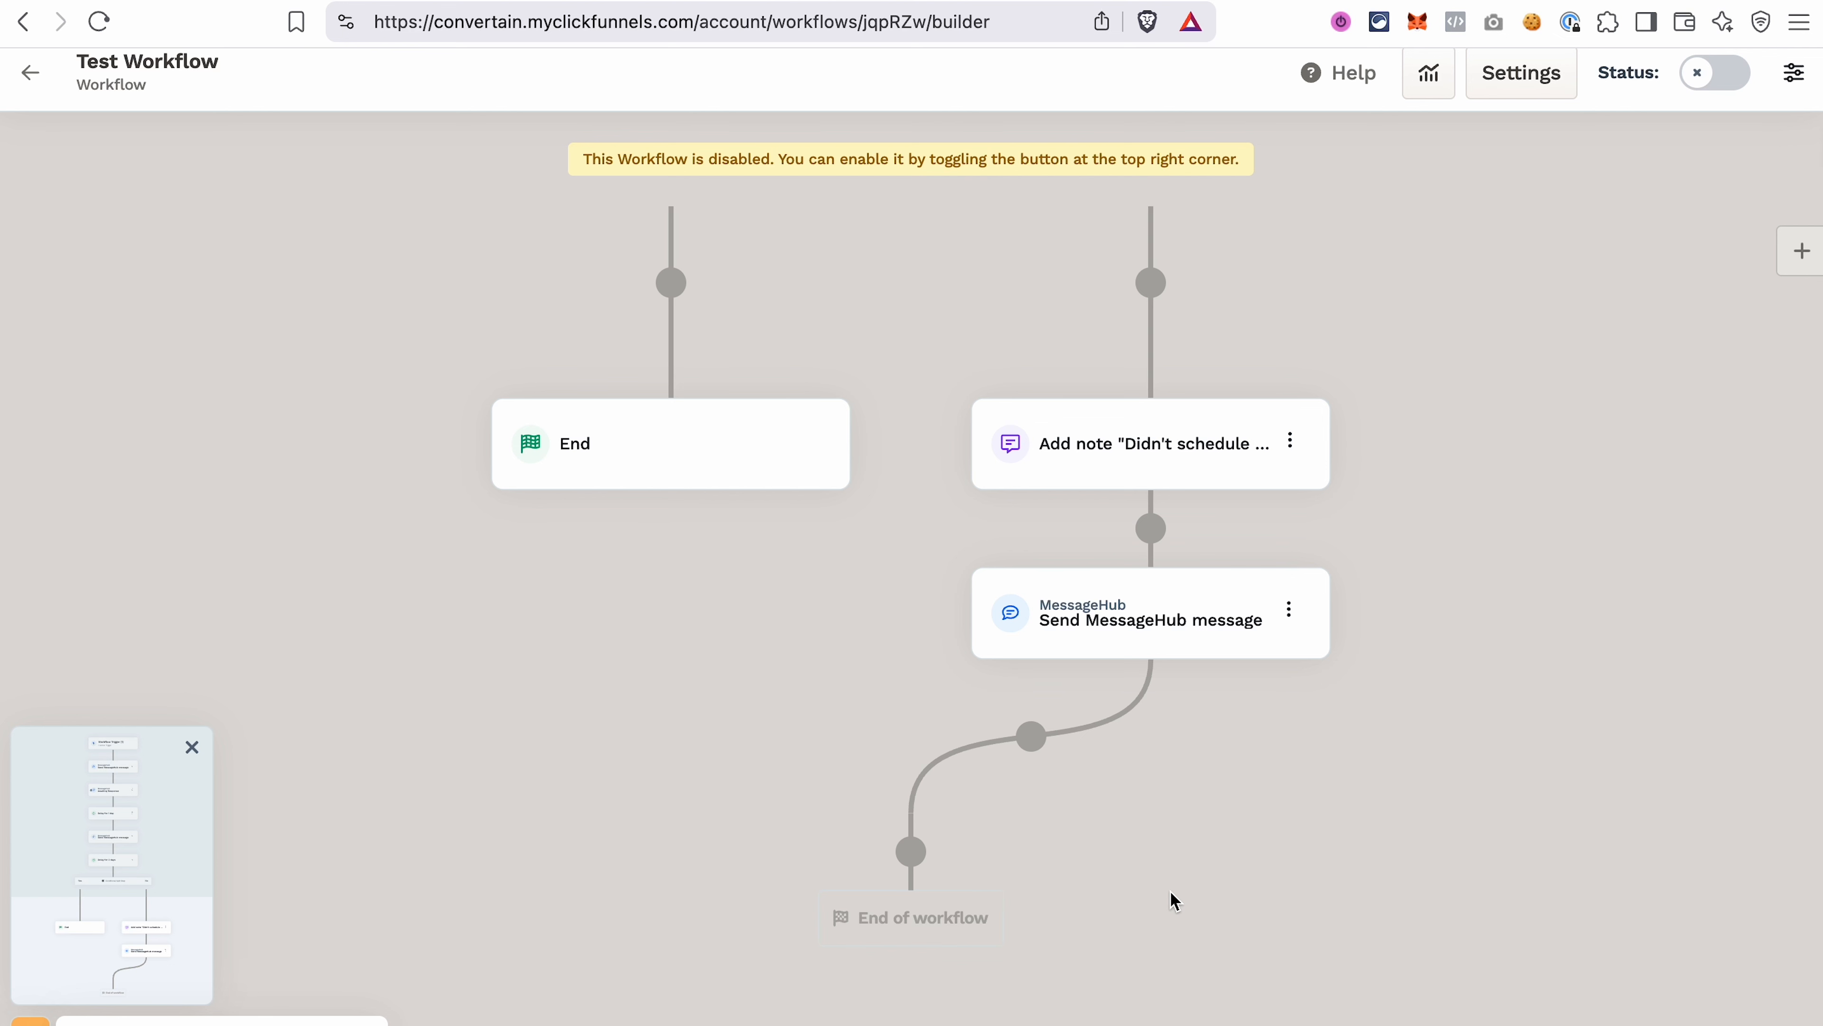
scroll(1529, 464, "up", 5)
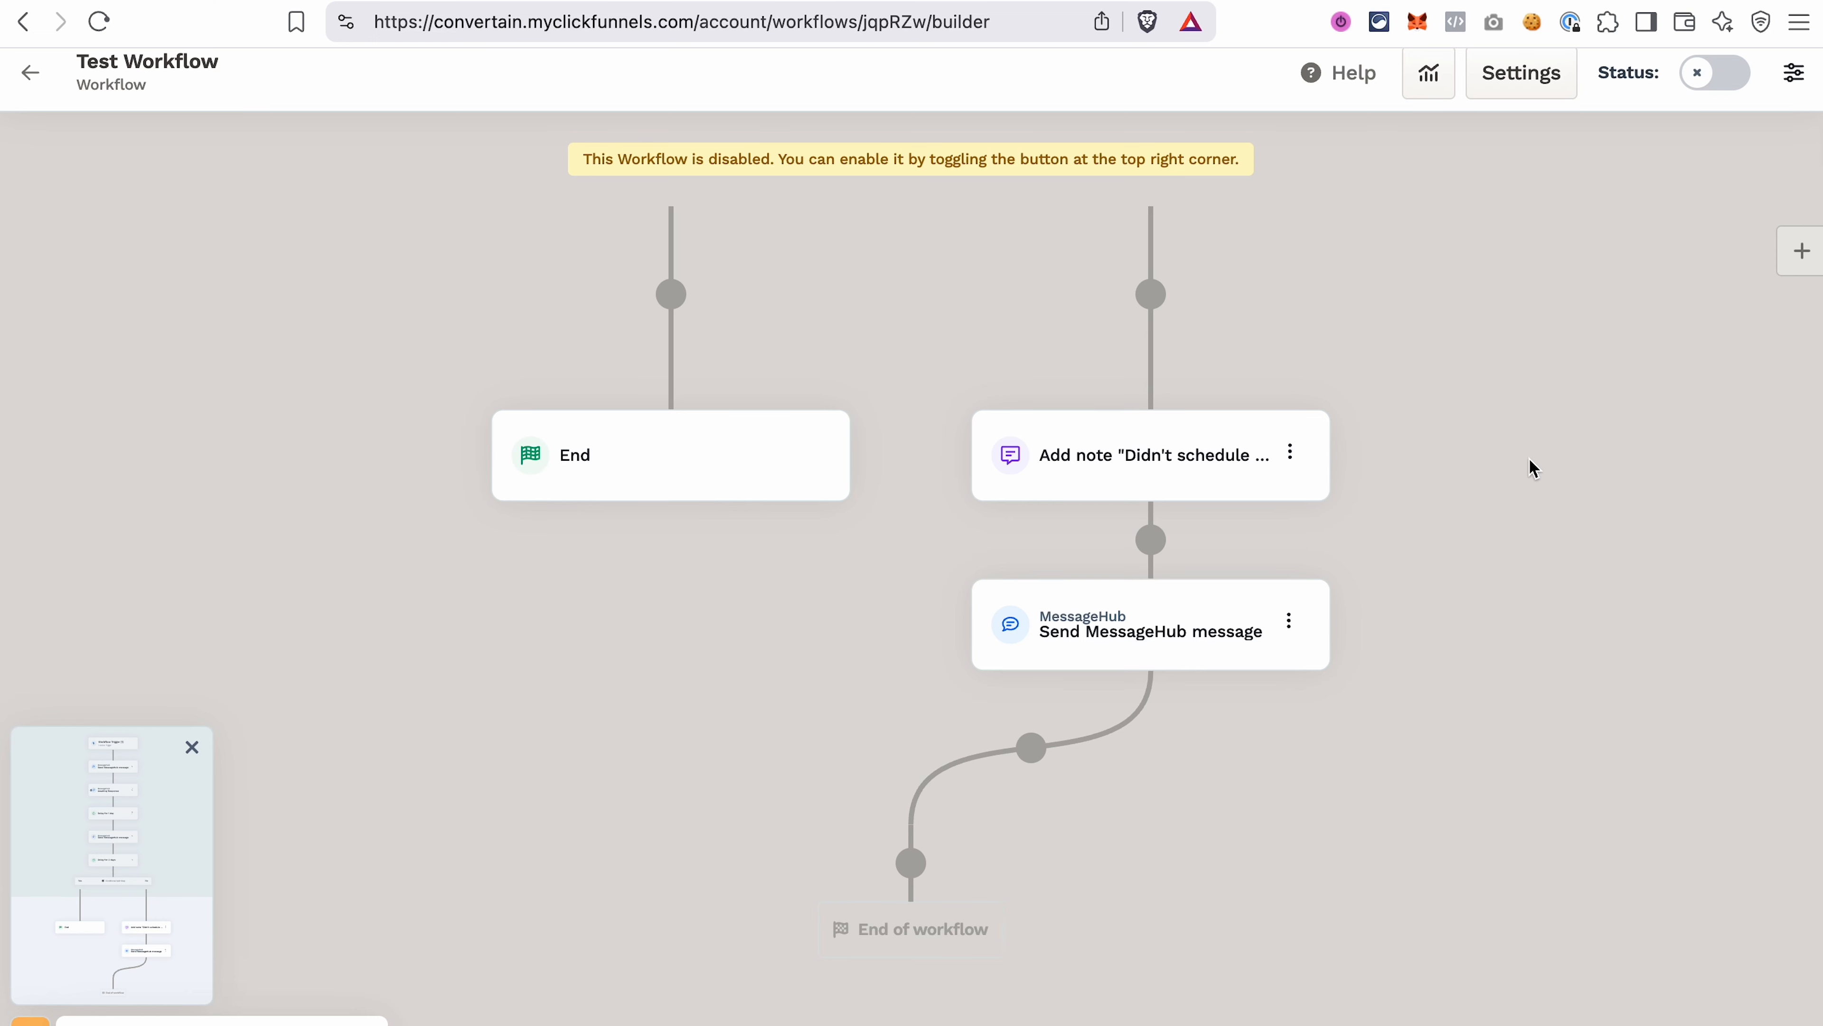
scroll(1530, 459, "up", 10)
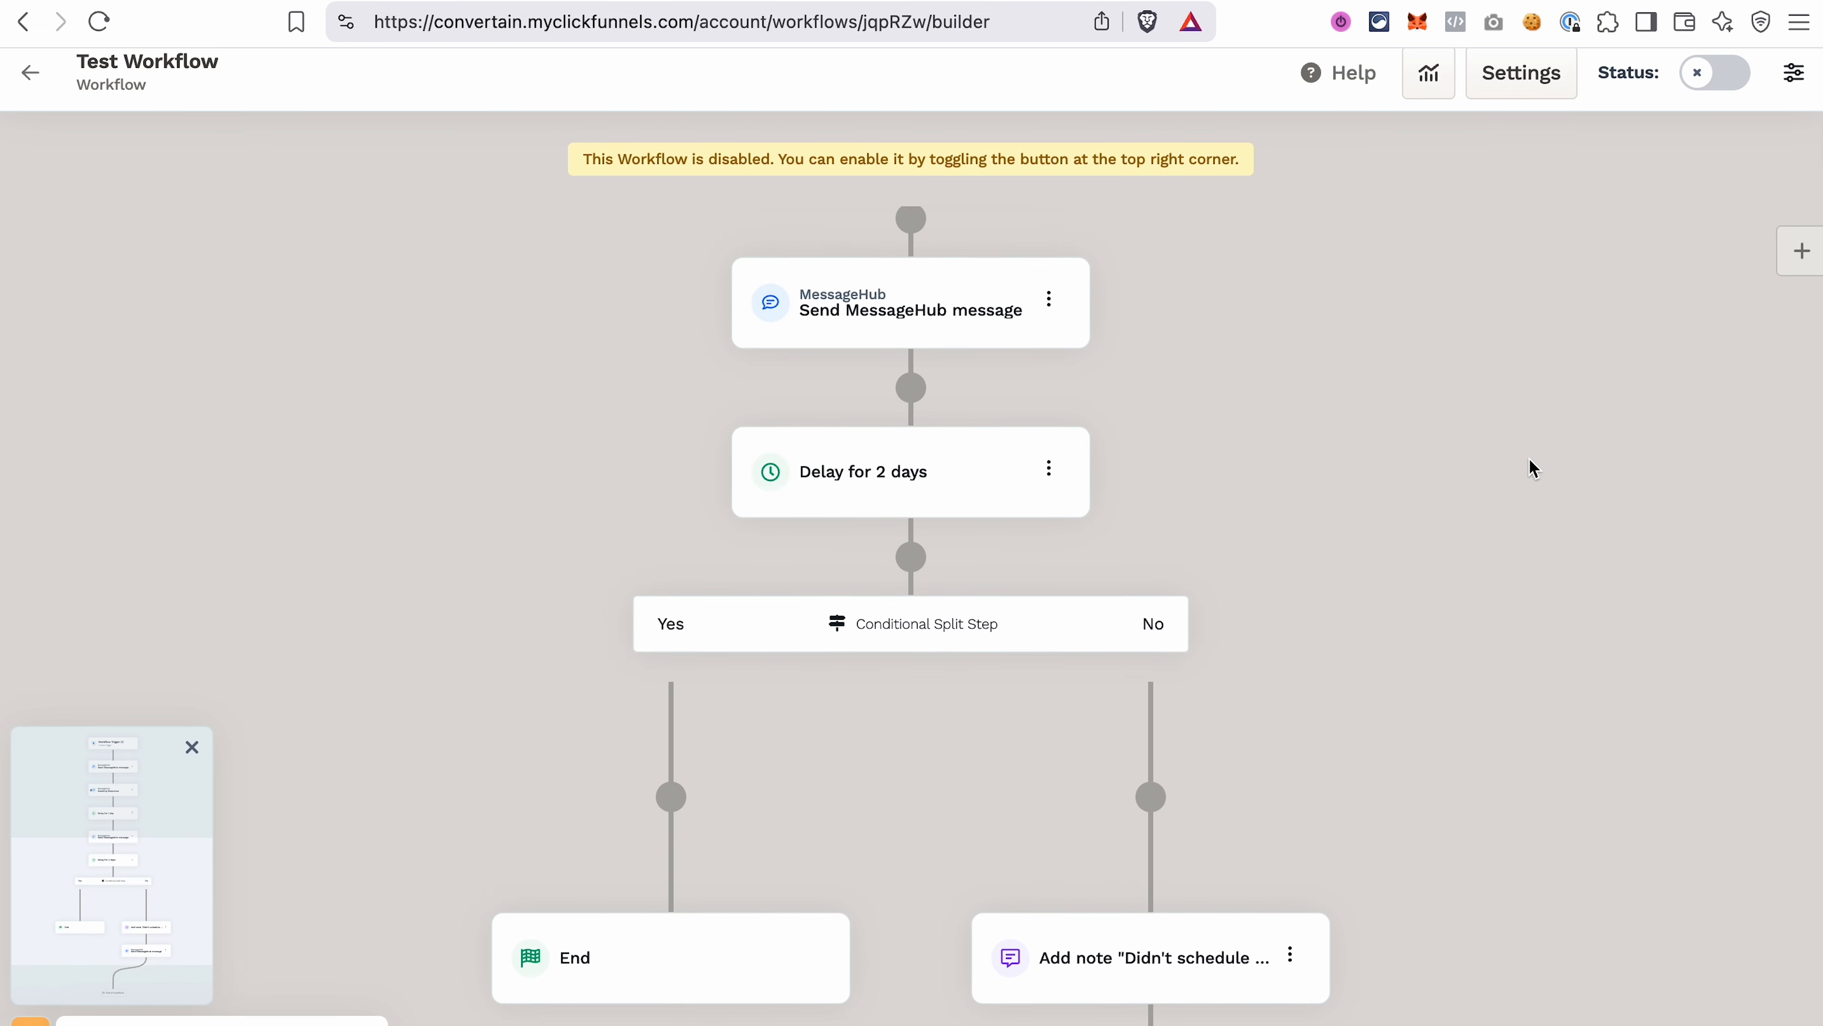
scroll(1533, 467, "up", 7)
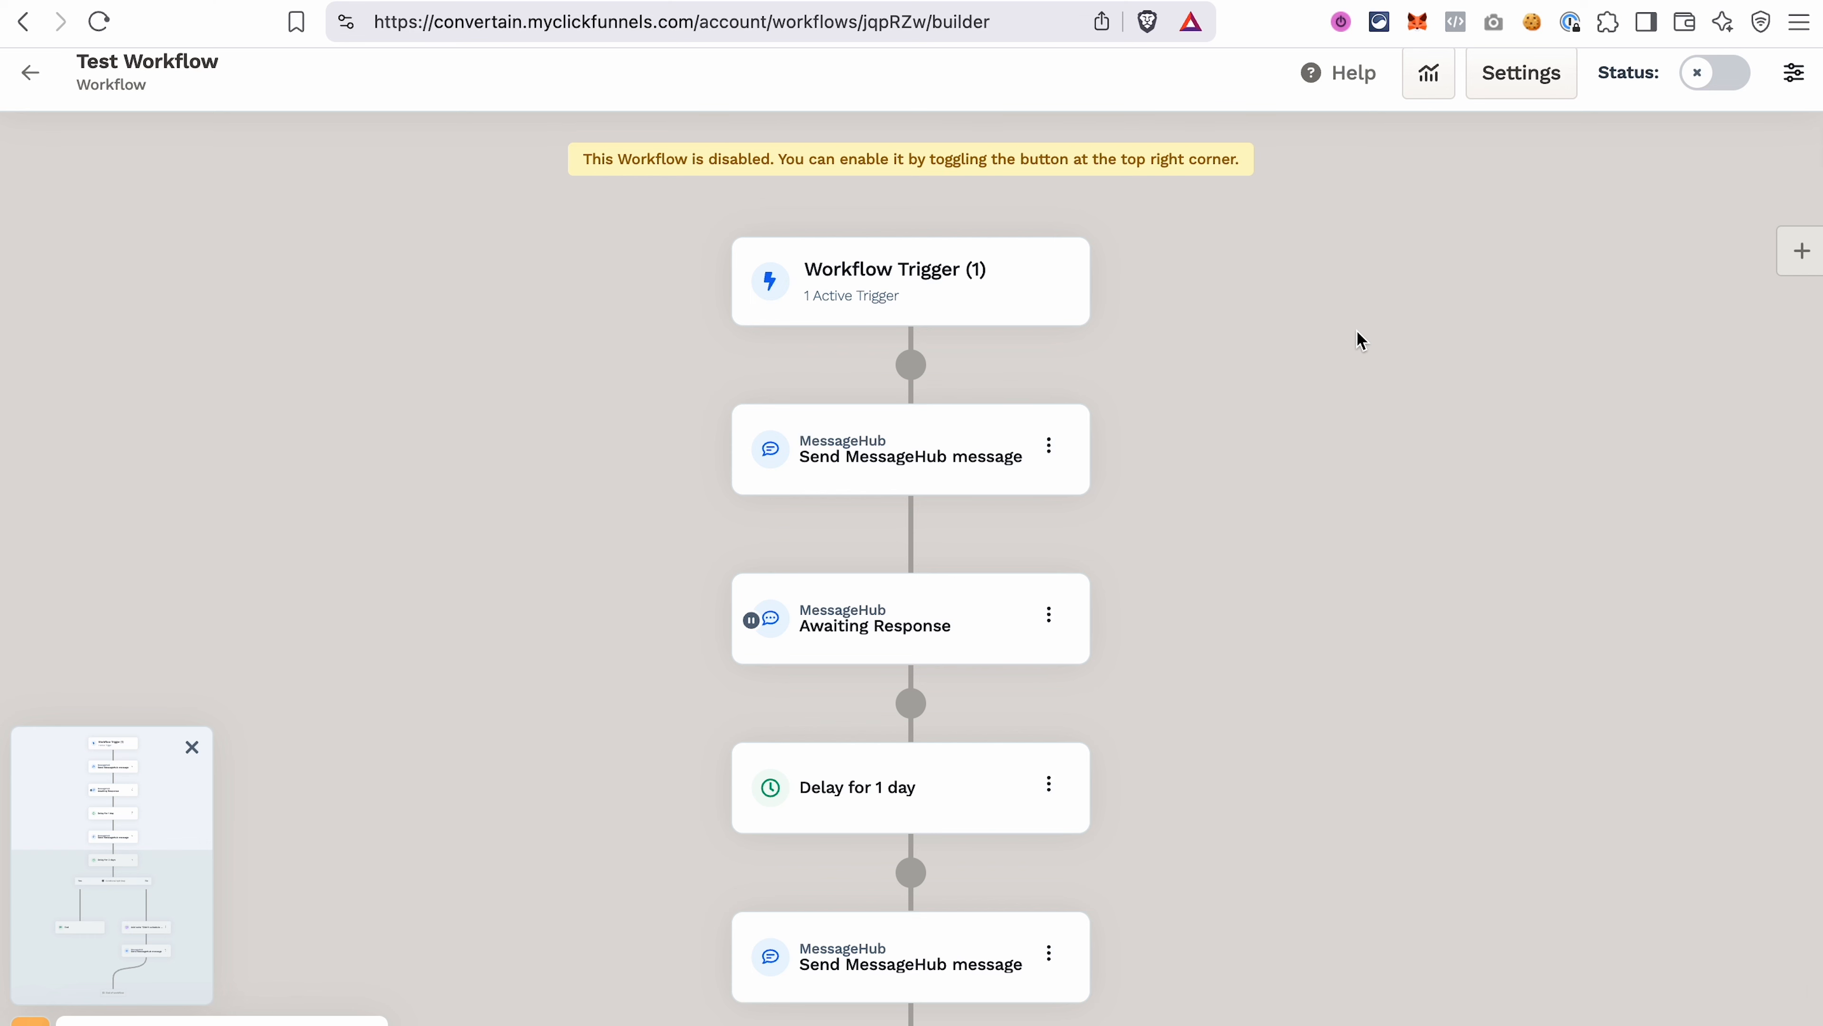
left_click(1731, 78)
left_click(1165, 637)
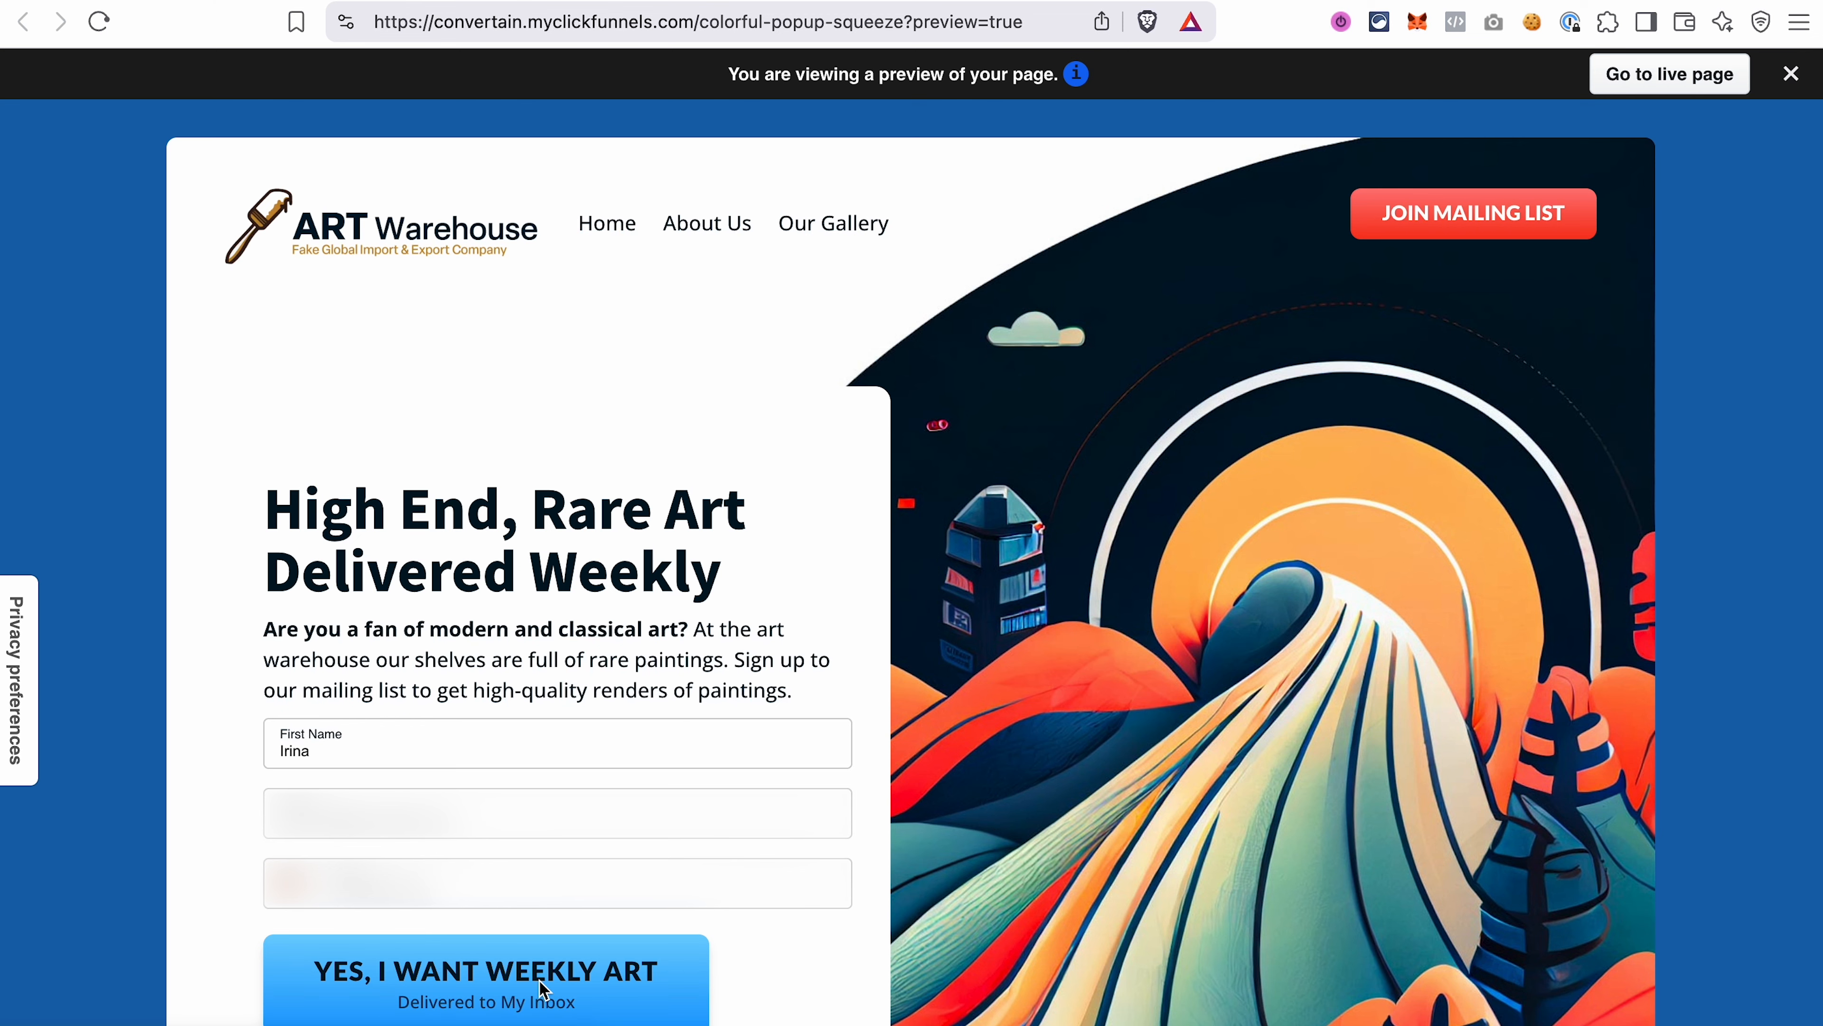
Submit the filled-in mailing-list form on the squeeze page preview and check the contacts currently at the workflow's Awaiting Response step.
left_click(540, 981)
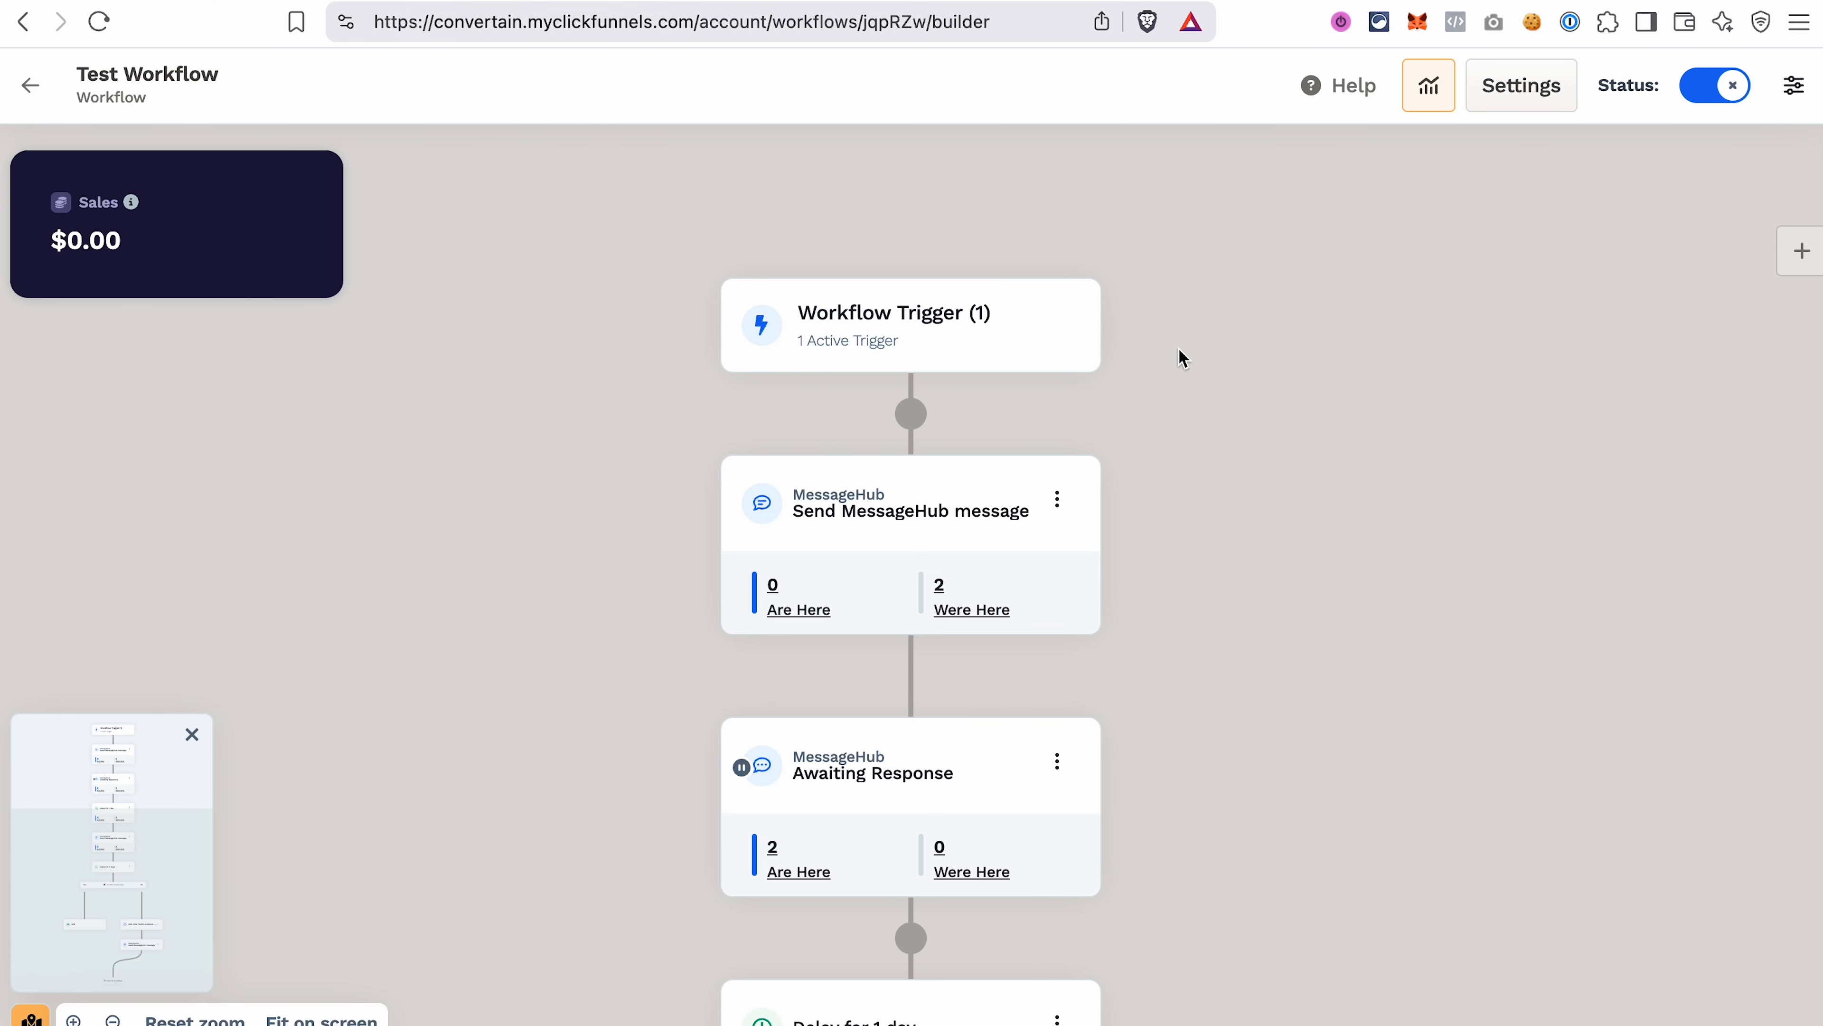
left_click(789, 872)
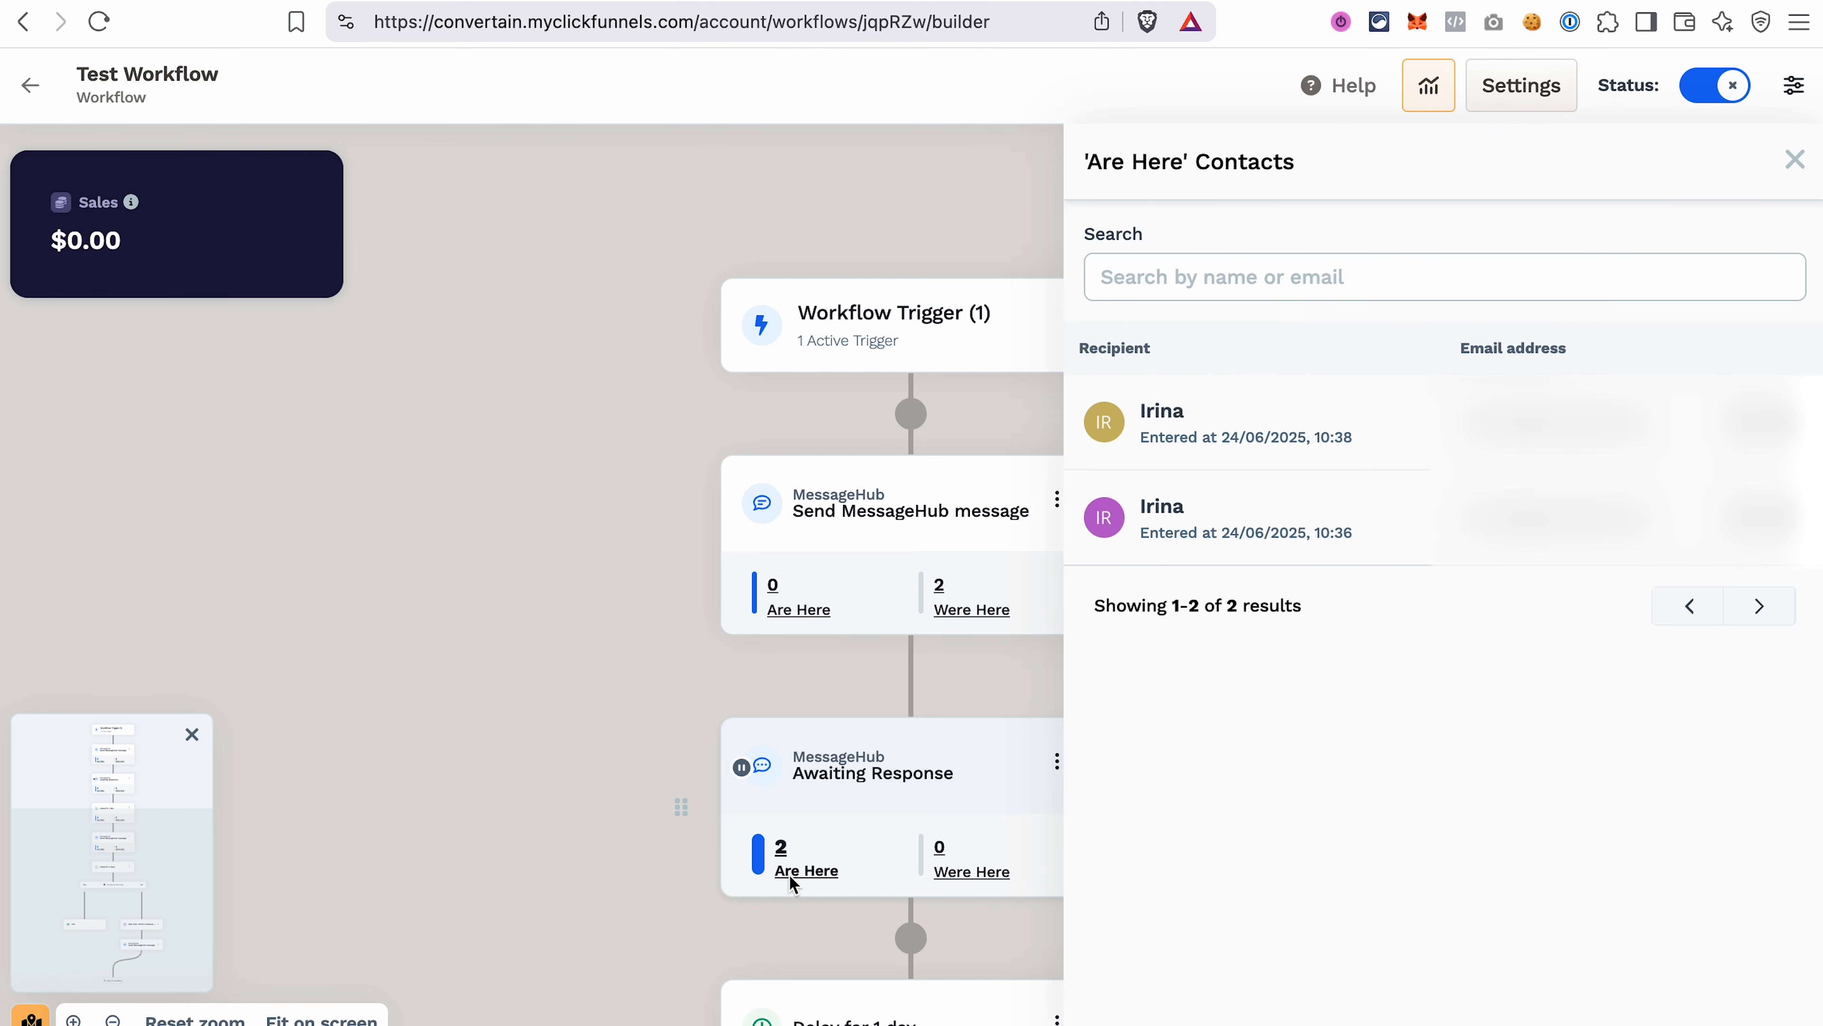
left_click(1793, 156)
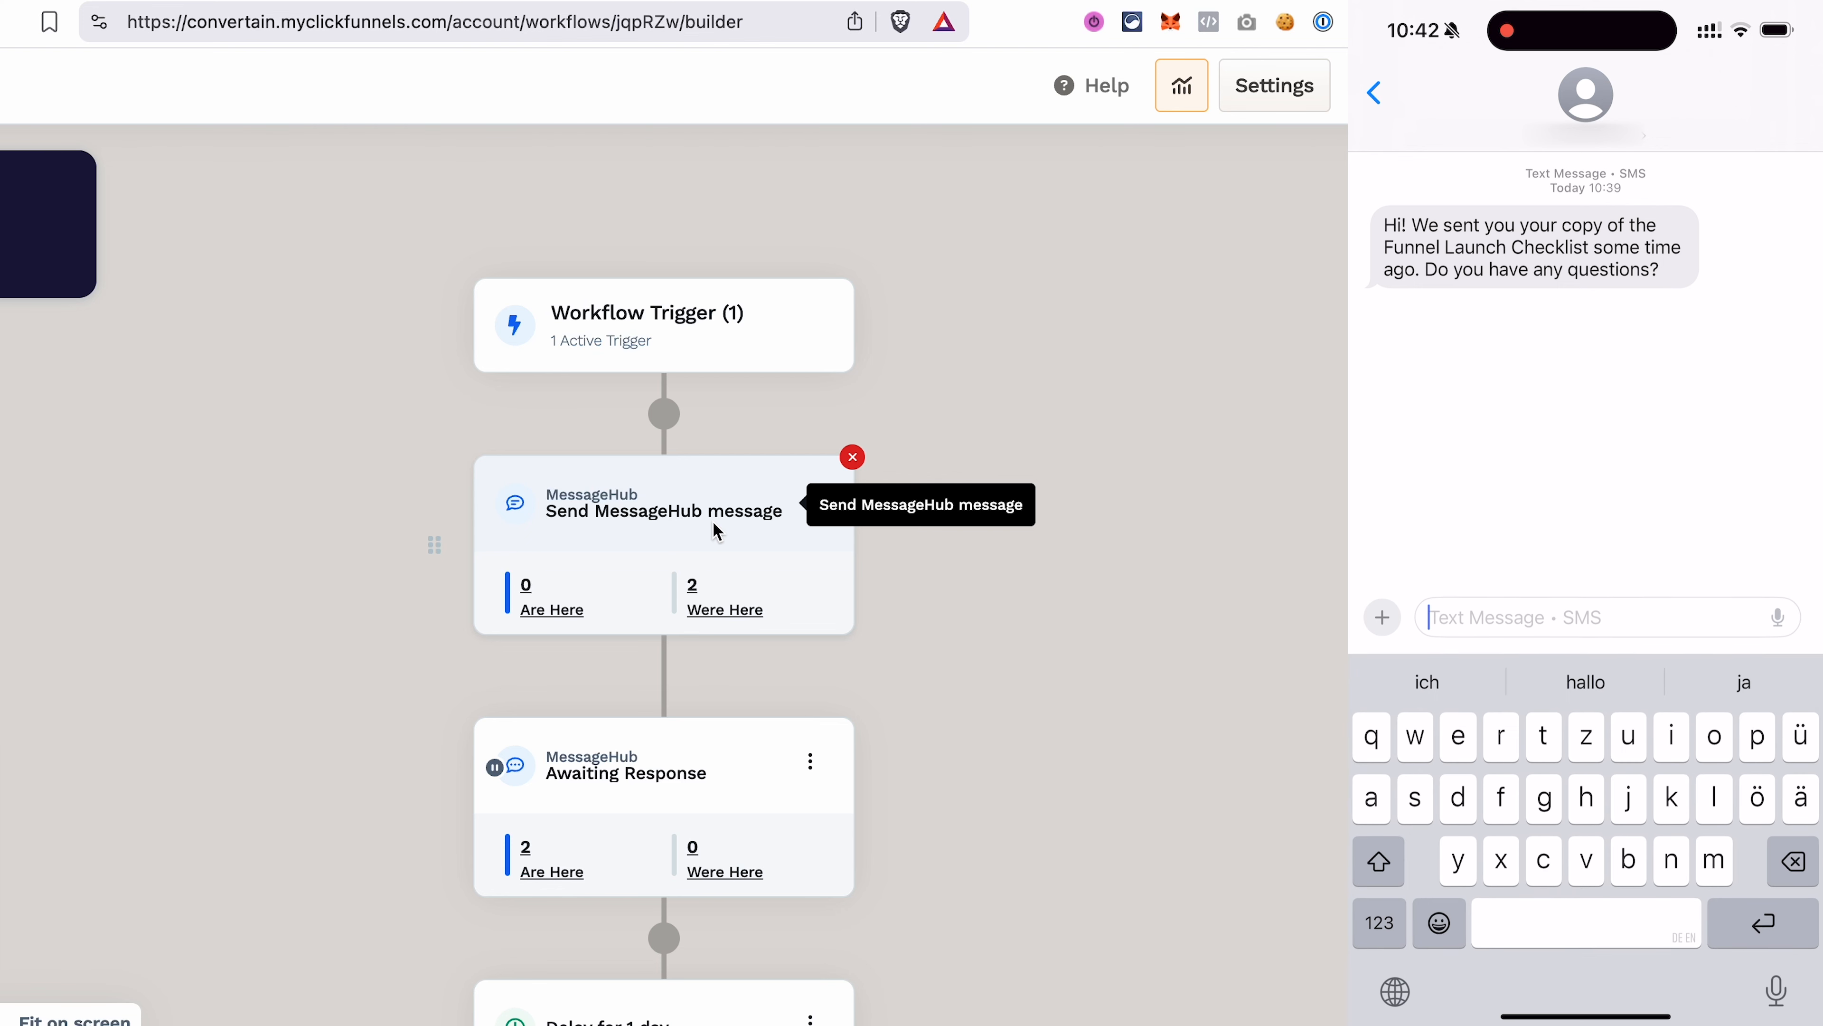
On the phone, answer the workflow's text message with "Hi! Thanks, it was helpful. I have one question".
type("Hi!")
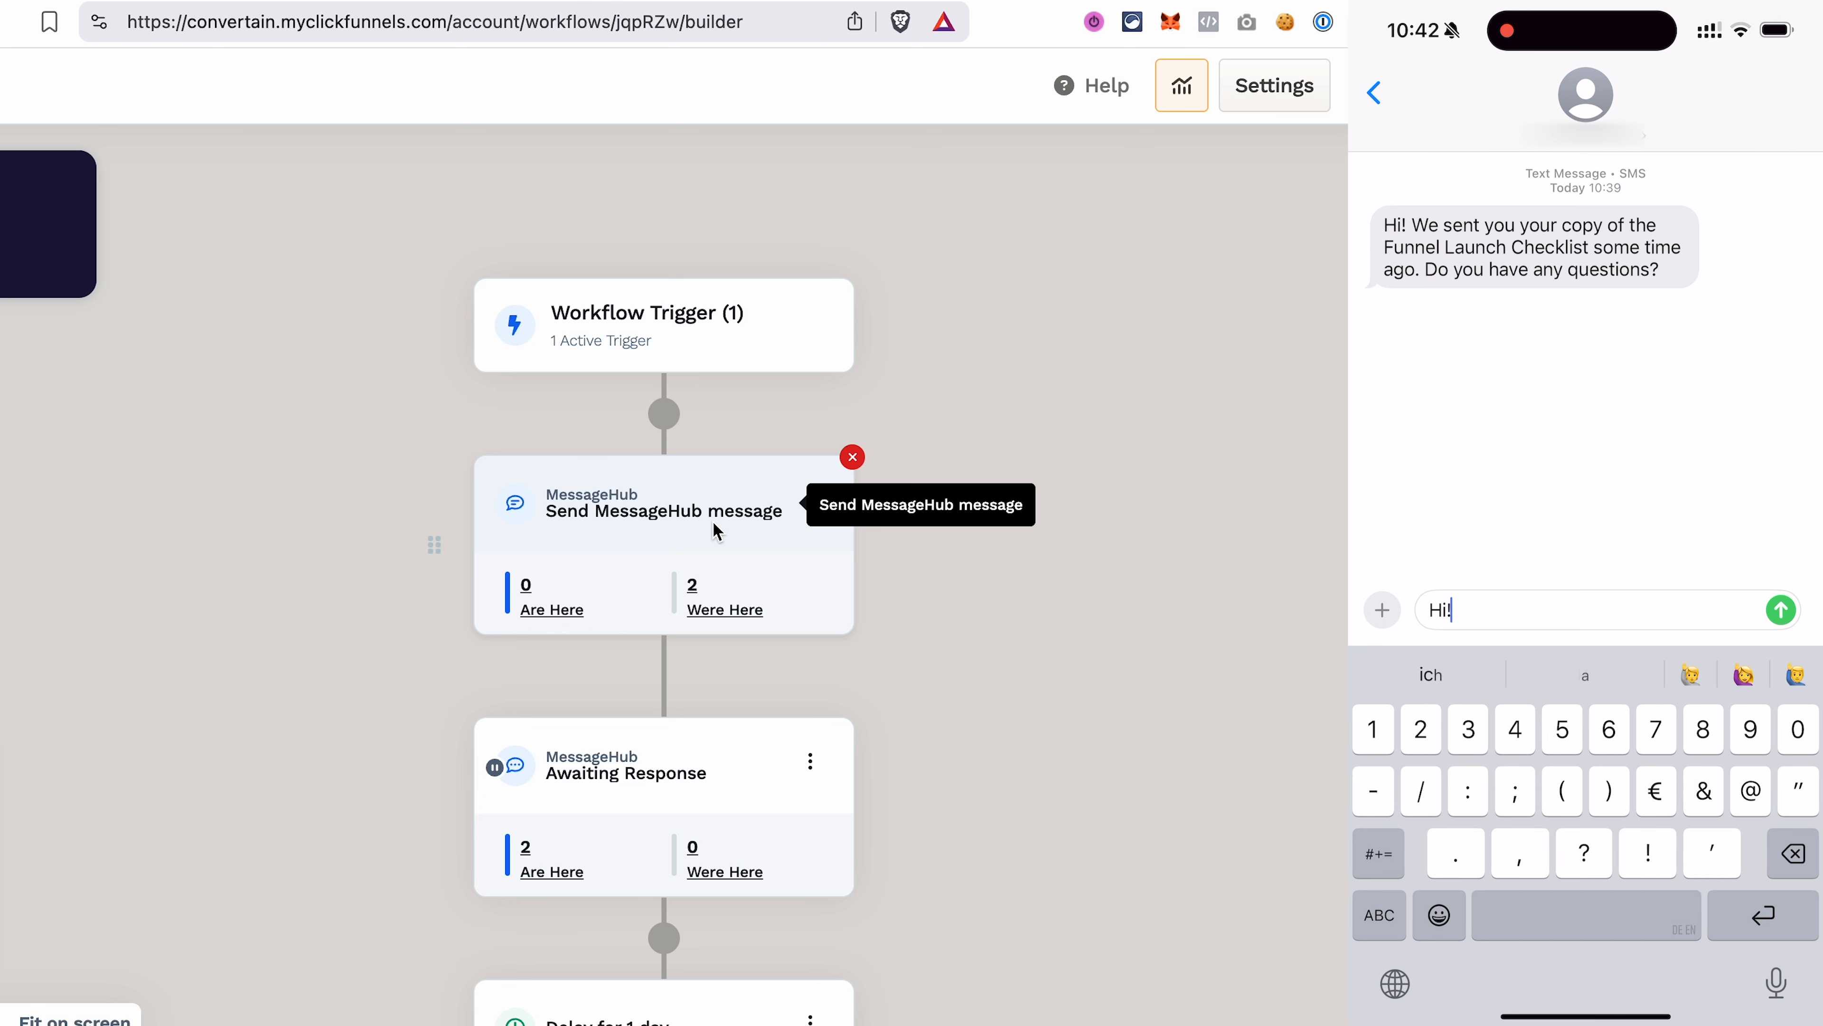
type(" Thanks, it was helpful. I have one question")
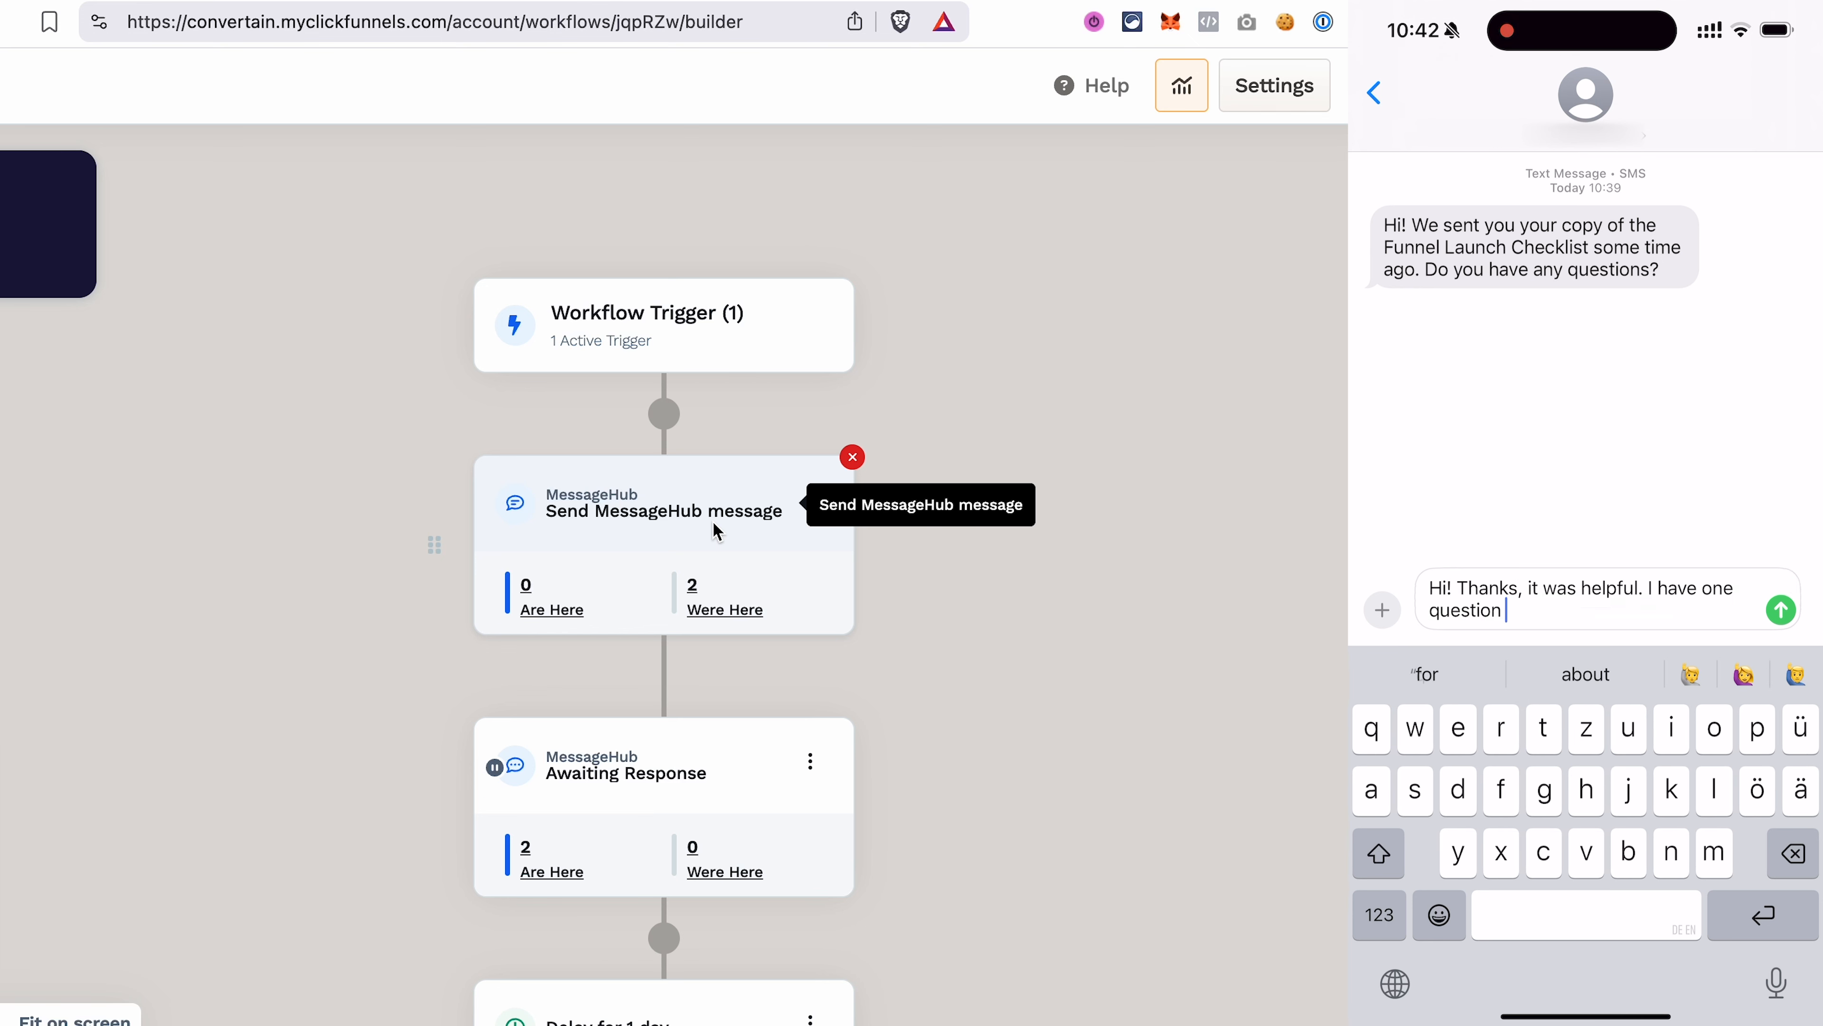
key("Return")
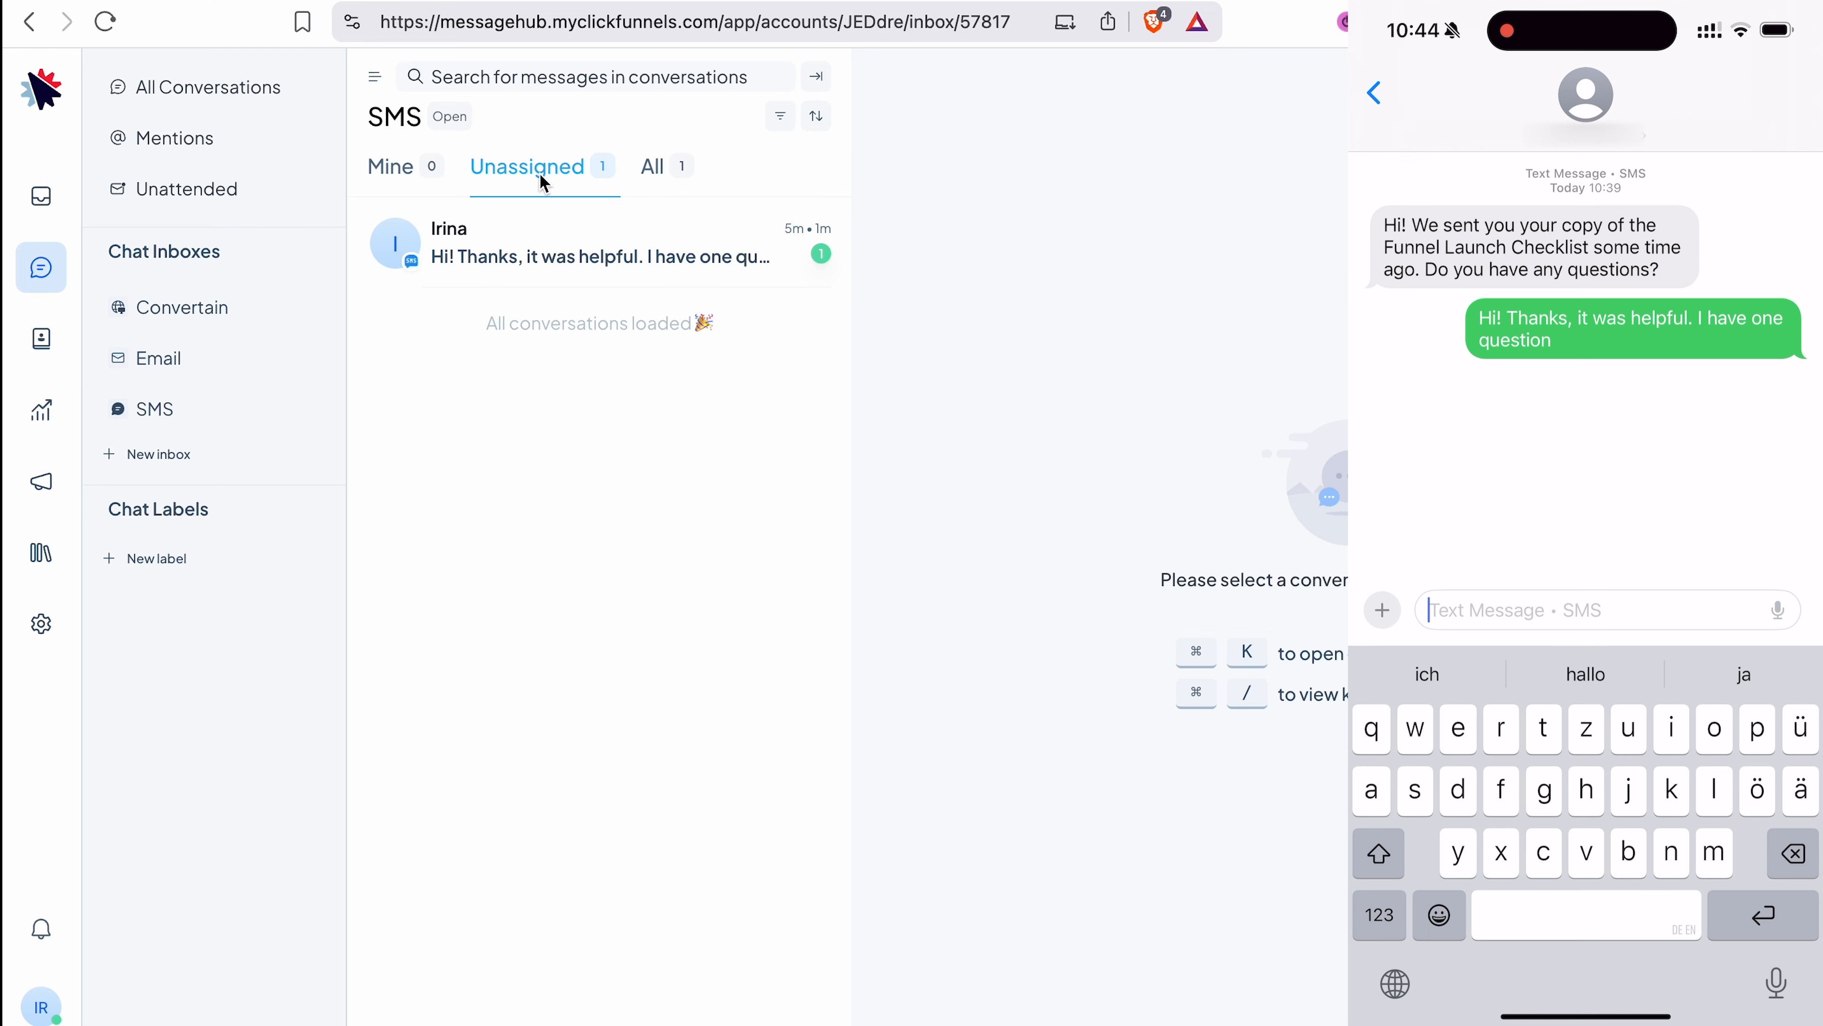
Open the contact's unassigned SMS conversation in MessageHub and send the reply "Sure! What question do you have?".
left_click(532, 257)
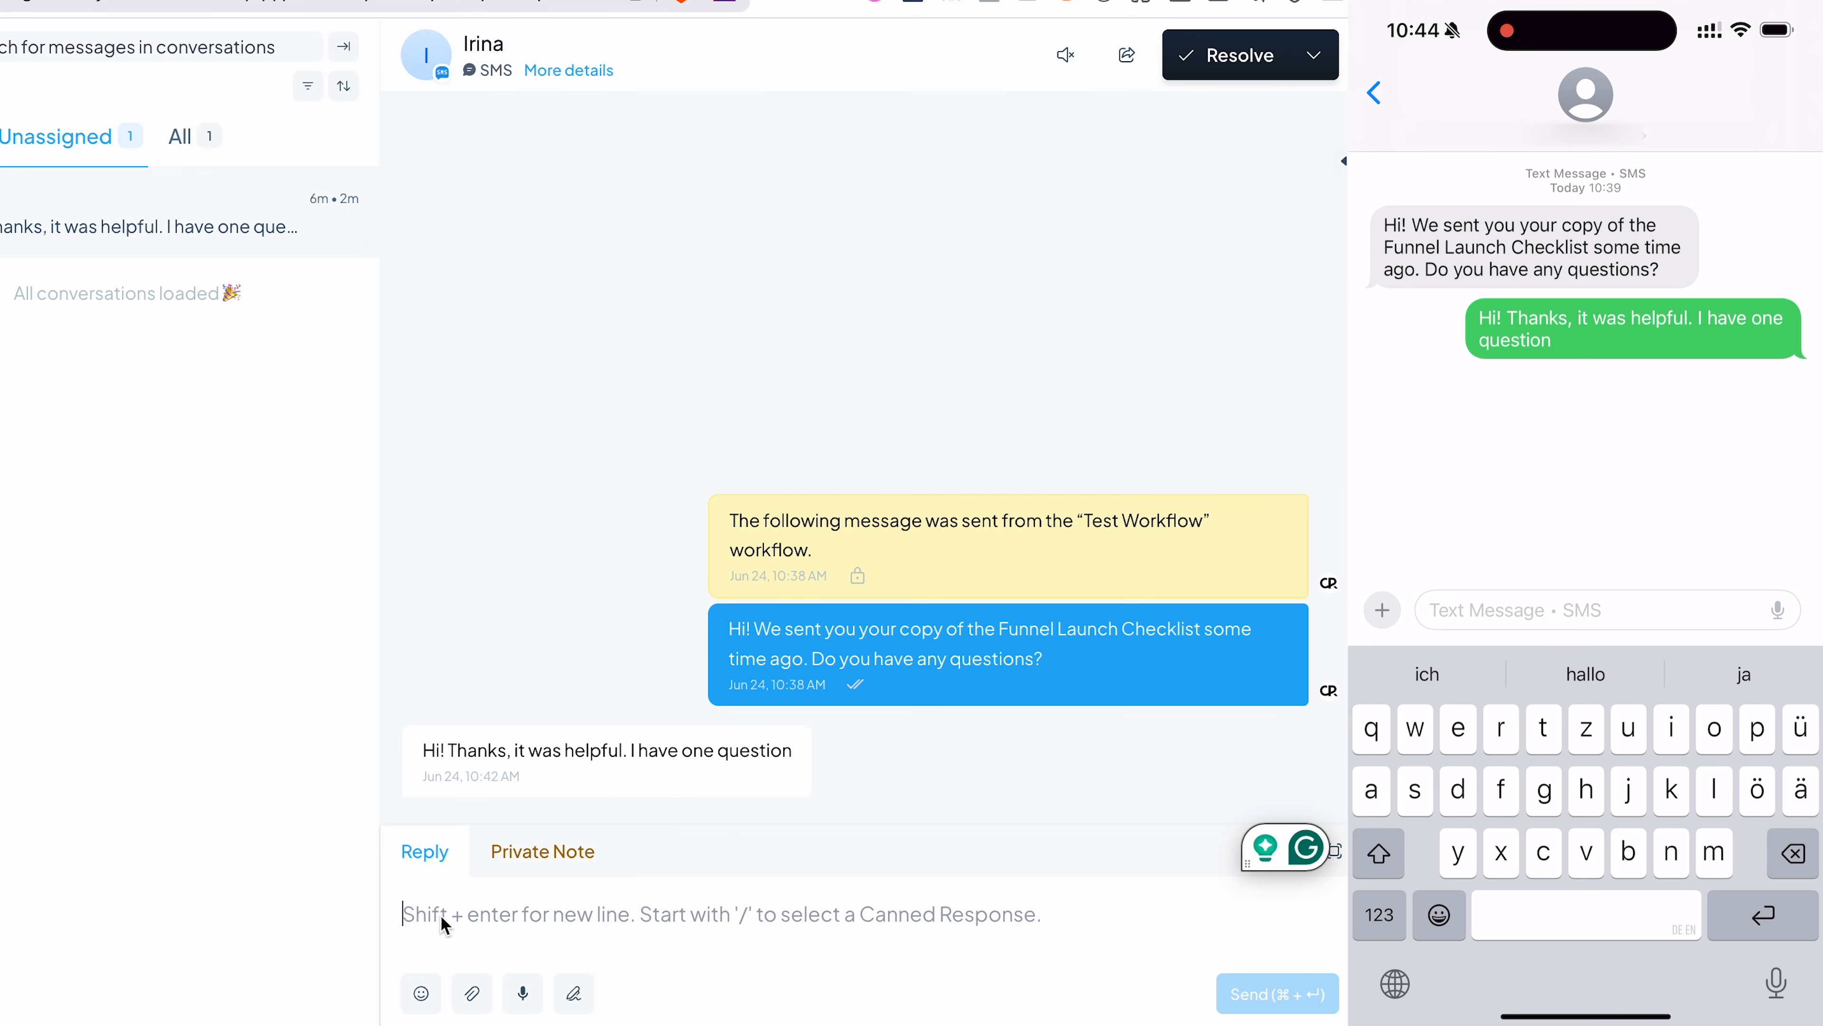
type("Sure!")
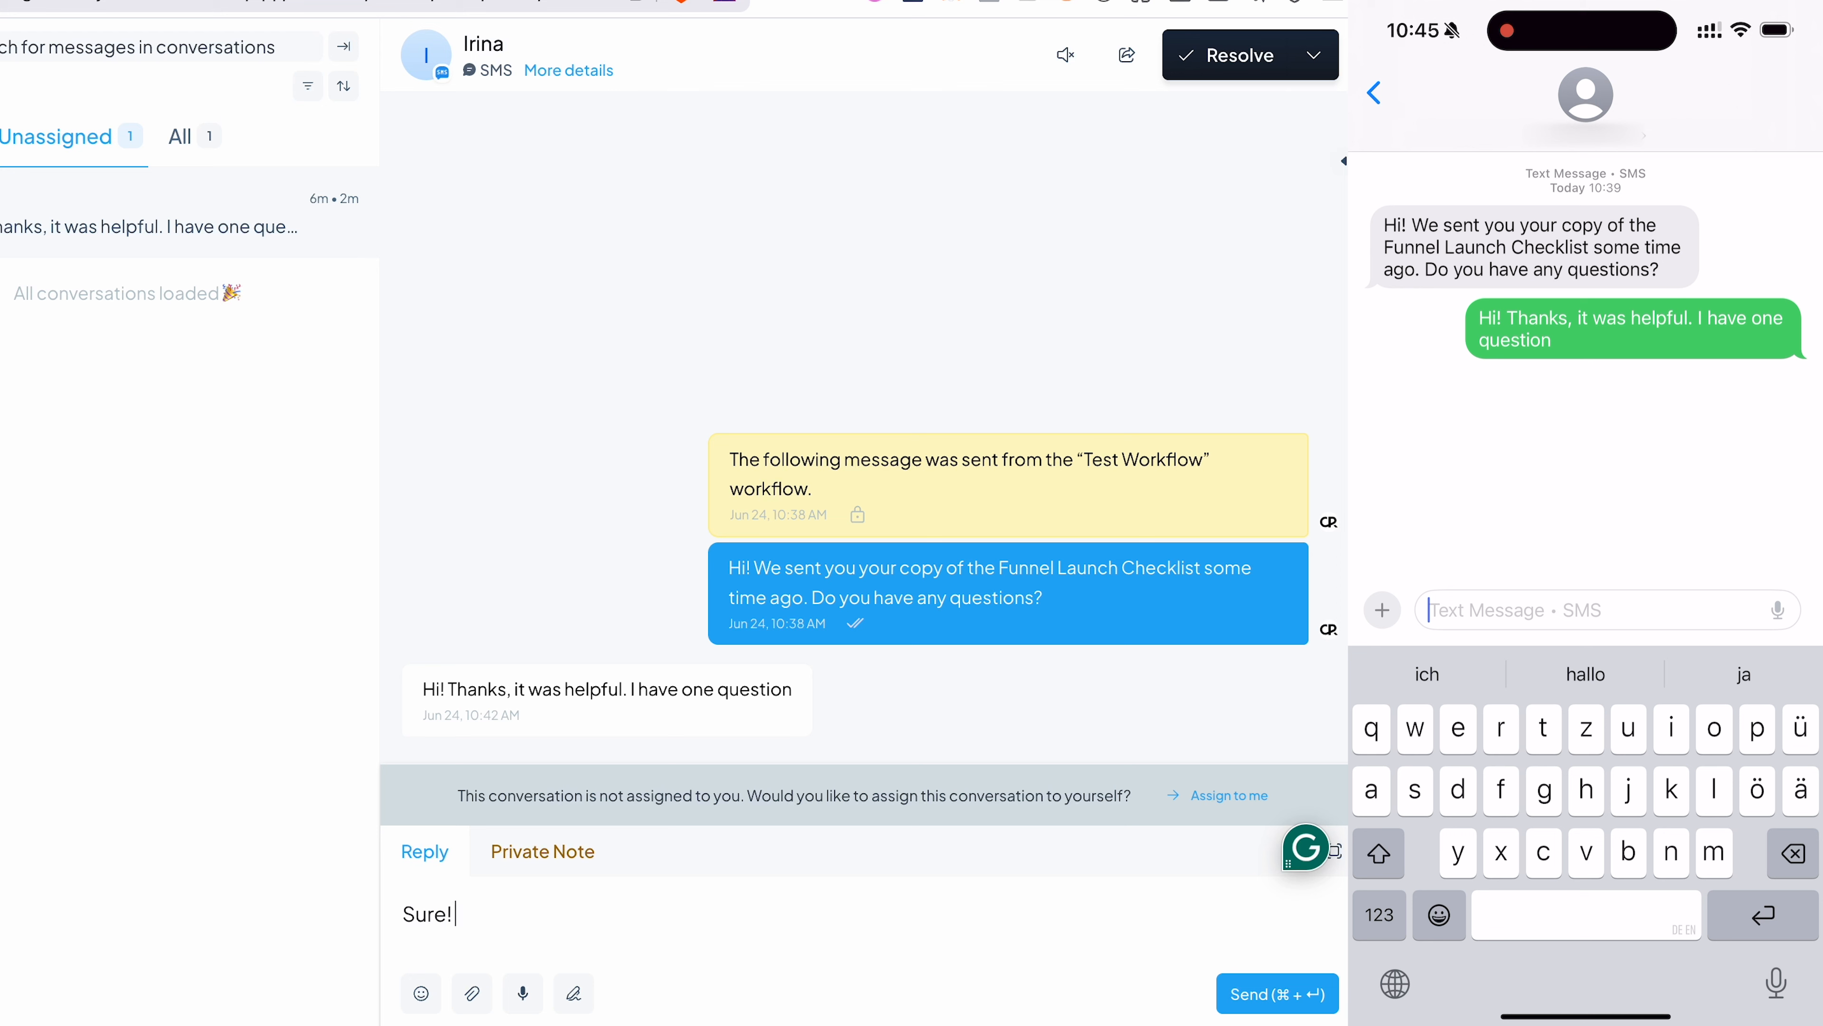
type(" What question do you have?")
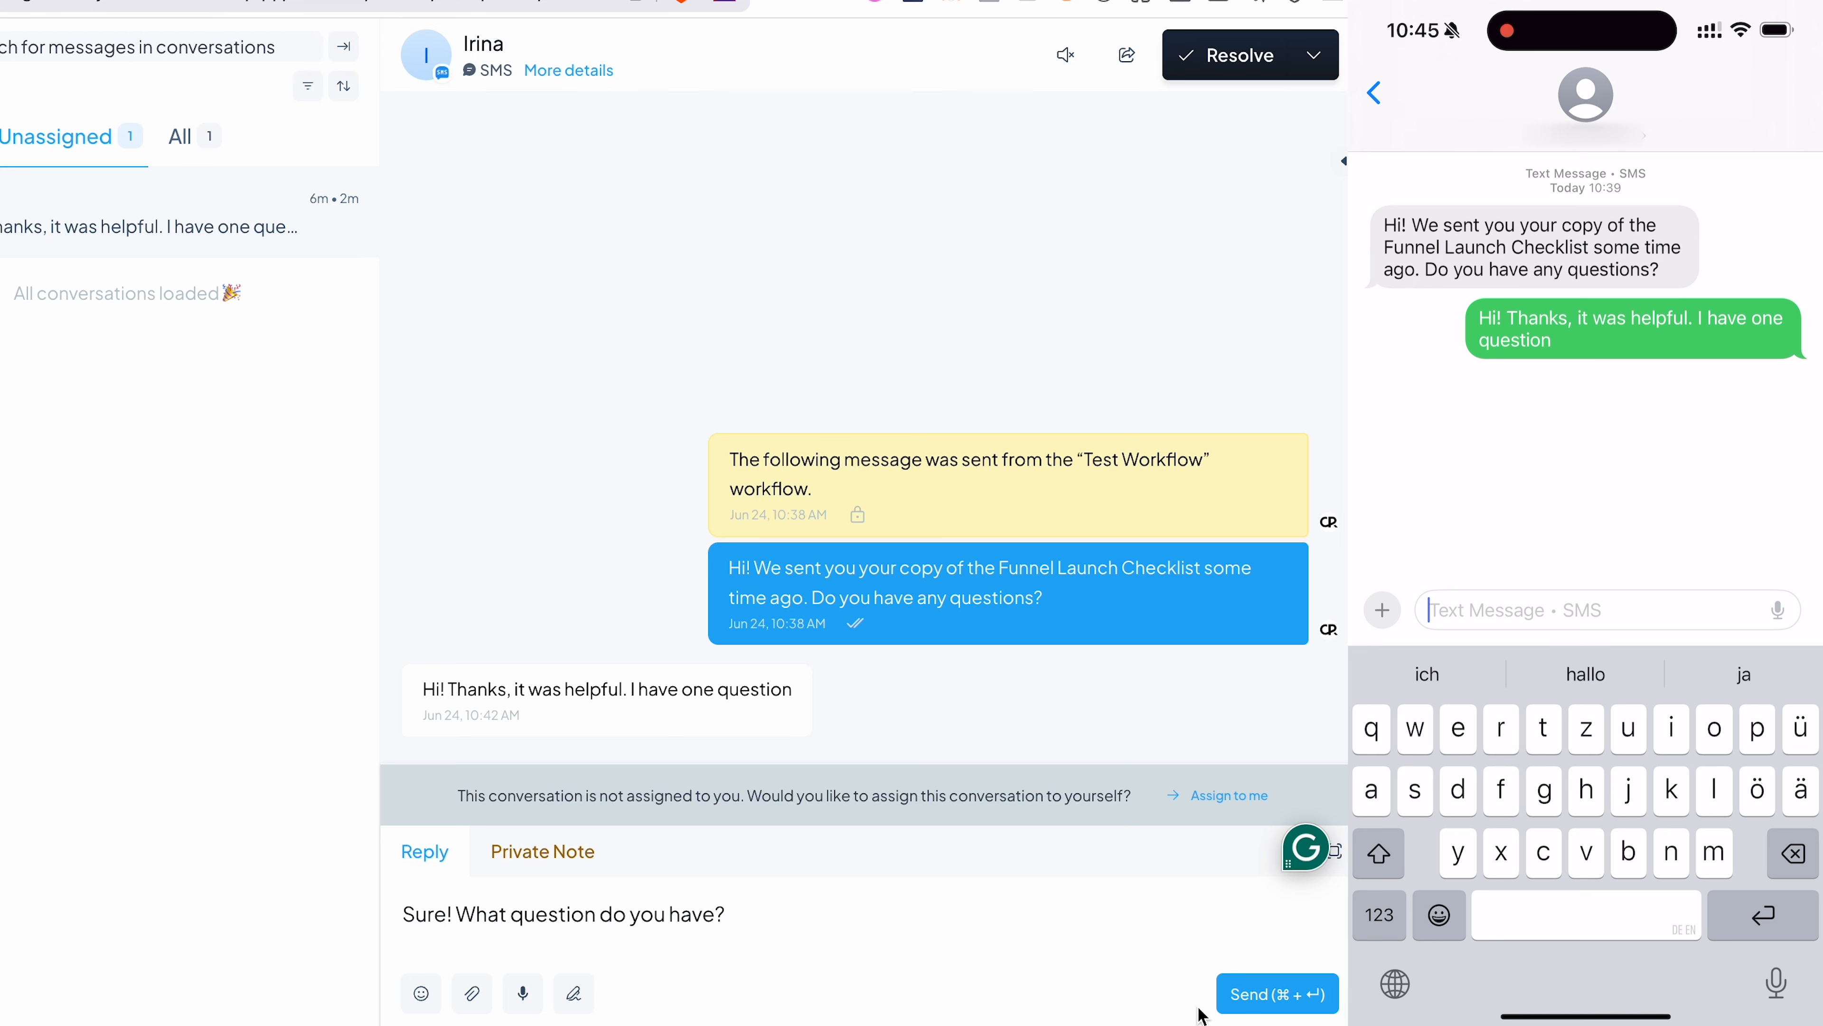
left_click(1248, 995)
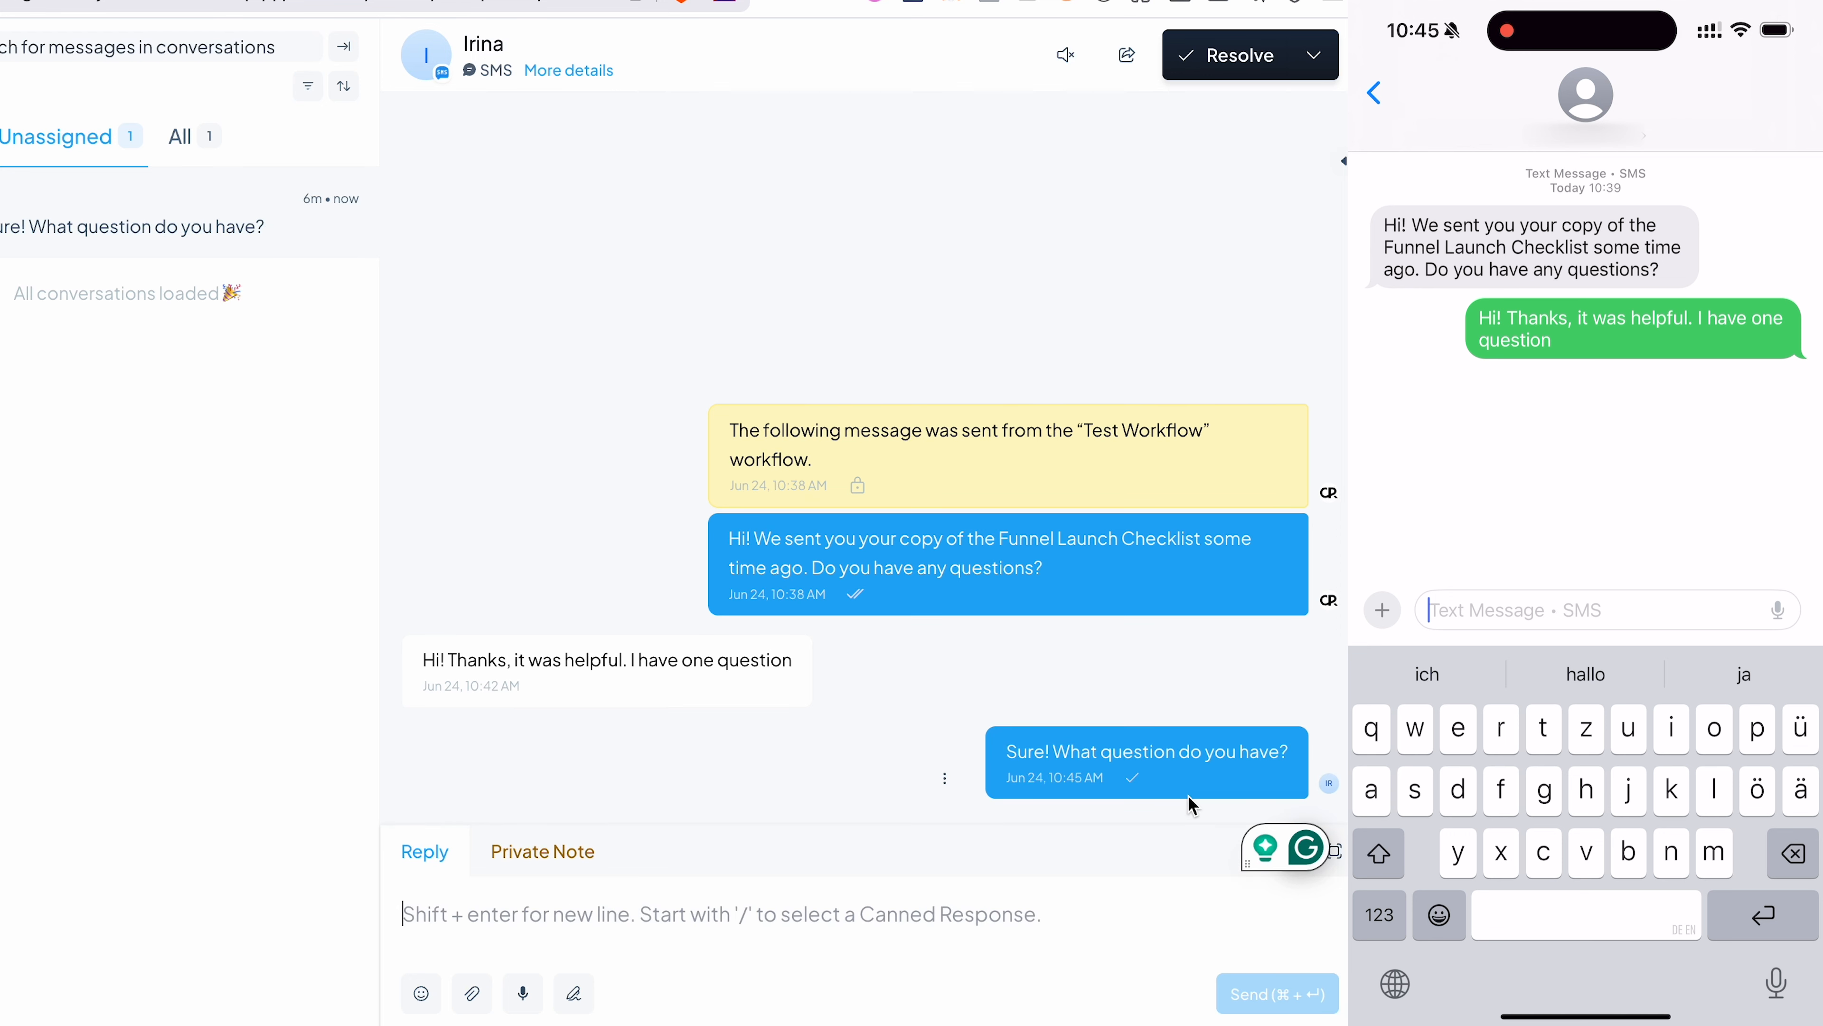